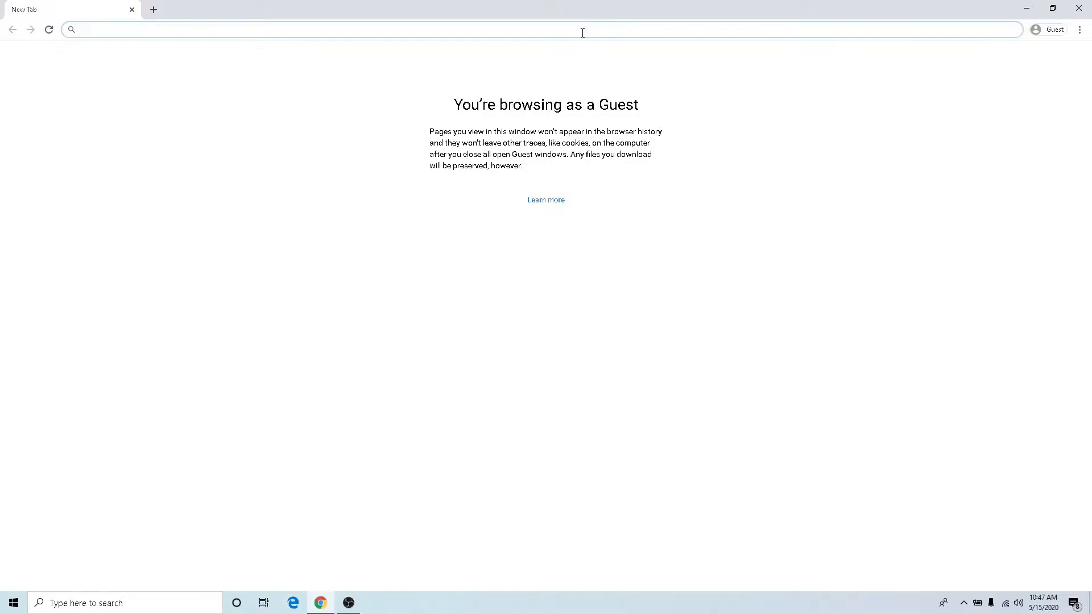
- Search the web for "docker" and open the Docker documentation page on installing Docker Desktop on Windows Home
{"action": "type", "text": "docker"}
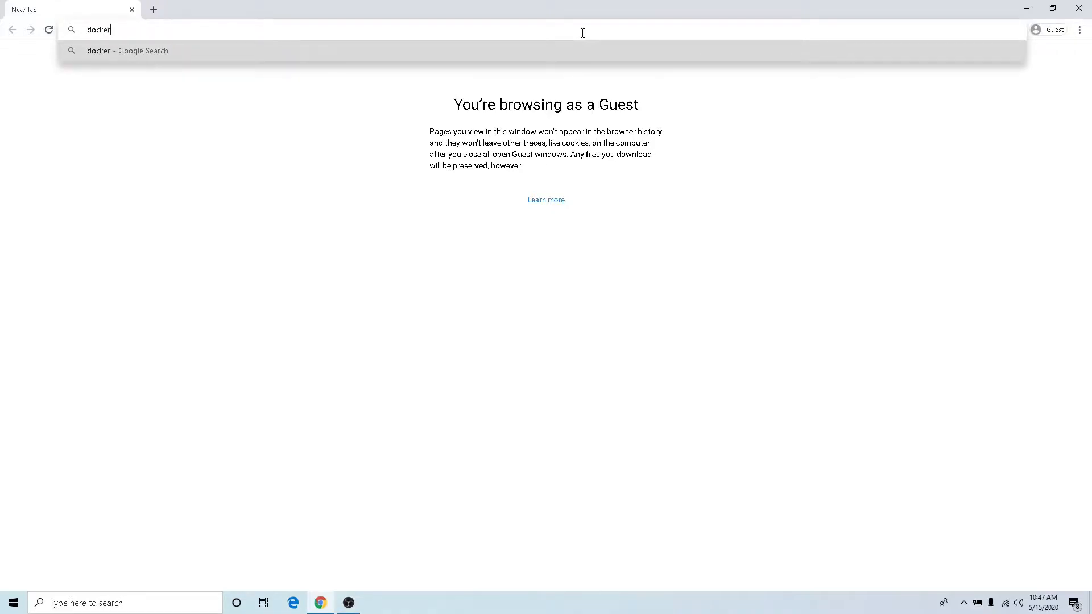
{"action": "key", "text": "Return"}
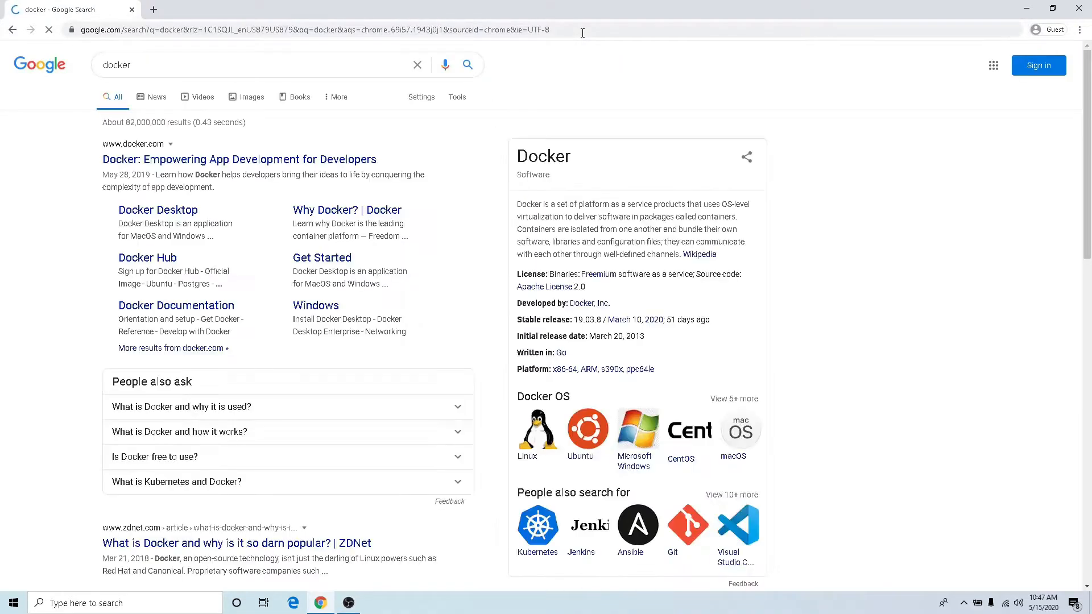
{"action": "left_click", "coordinate": [312, 313]}
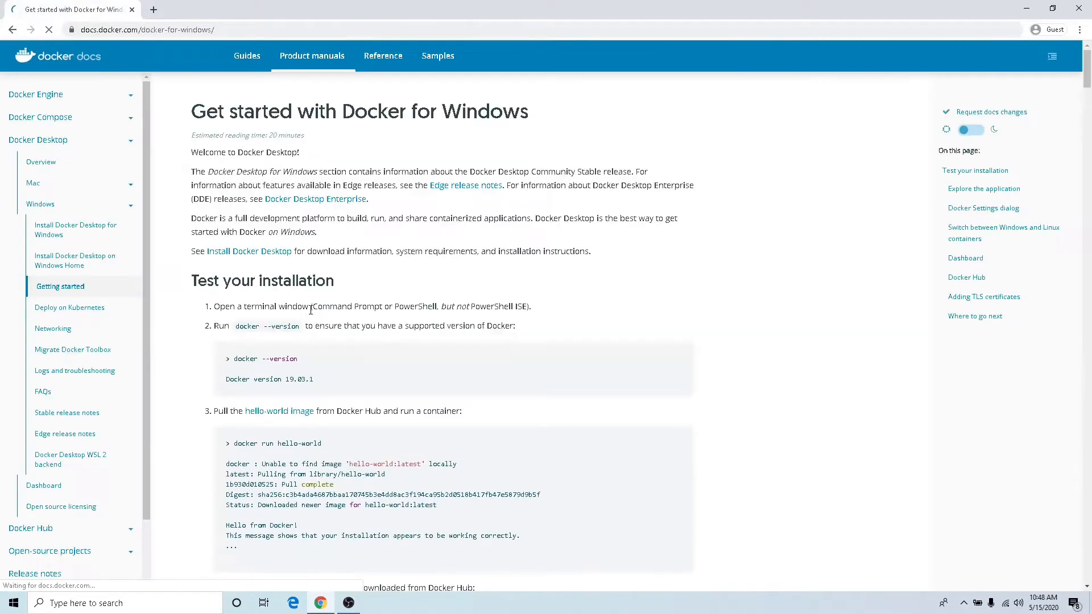
{"action": "left_click", "coordinate": [232, 259]}
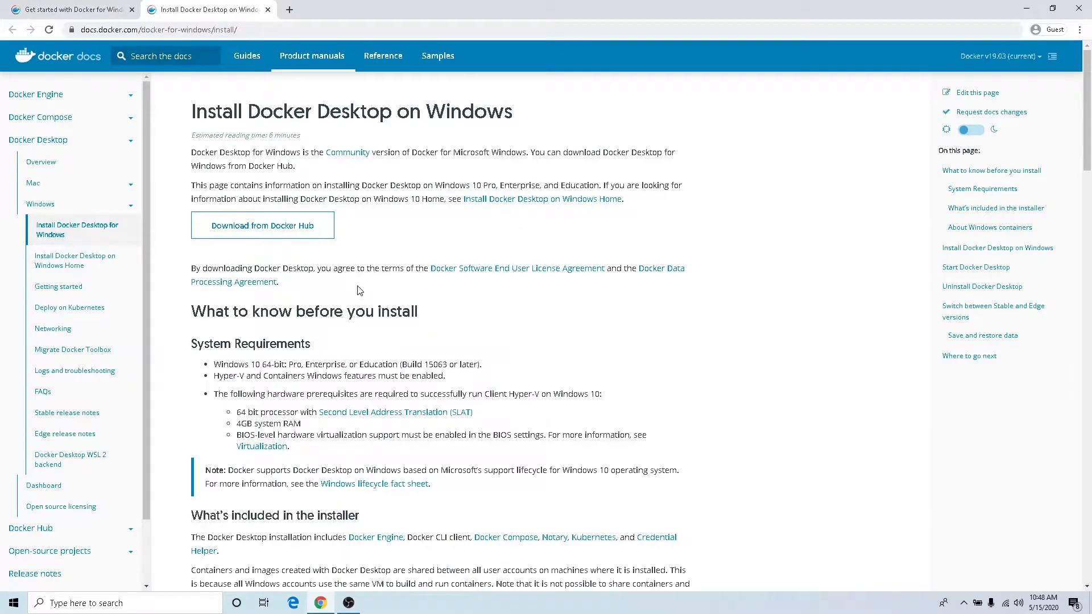
{"action": "left_click", "coordinate": [594, 206]}
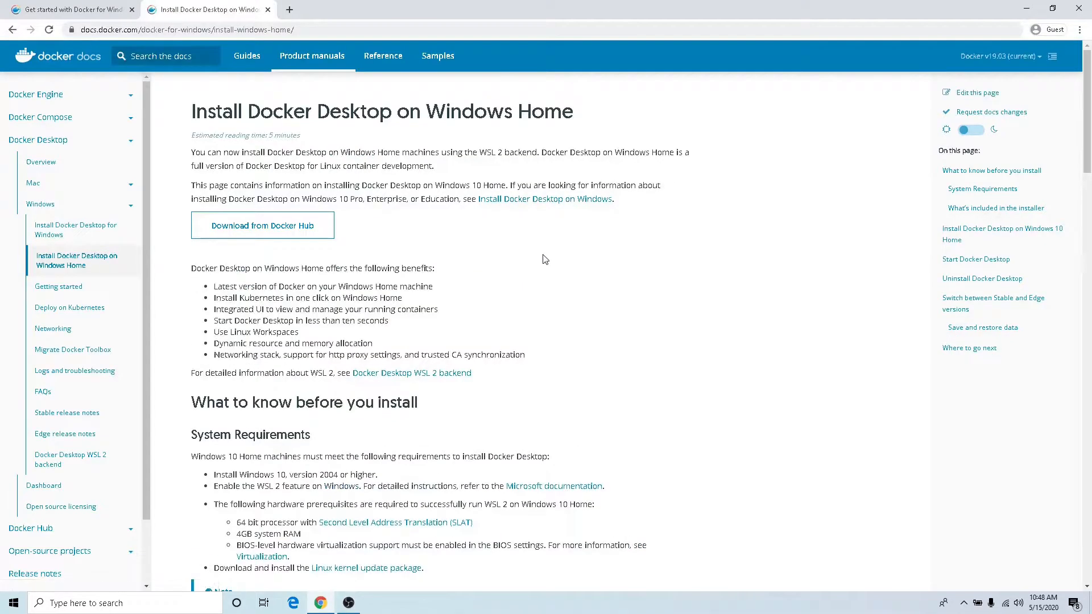
- Review the Windows Home system requirements and open the Docker Hub page for the Docker Desktop installer
{"action": "scroll", "coordinate": [545, 260], "scroll_direction": "down", "scroll_amount": 3}
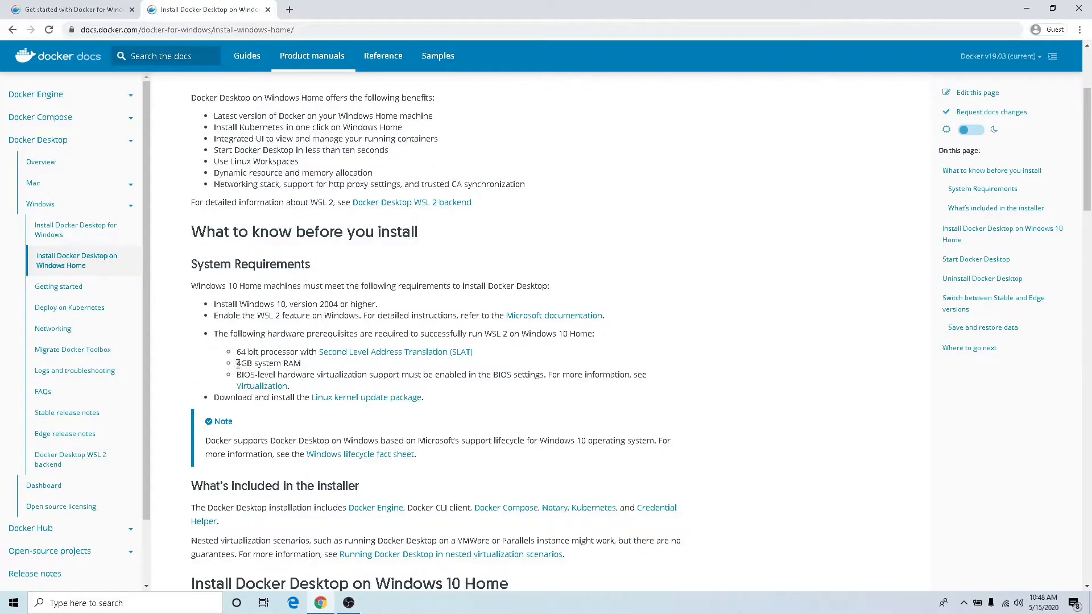
{"action": "left_click_drag", "start_coordinate": [237, 364], "coordinate": [296, 364]}
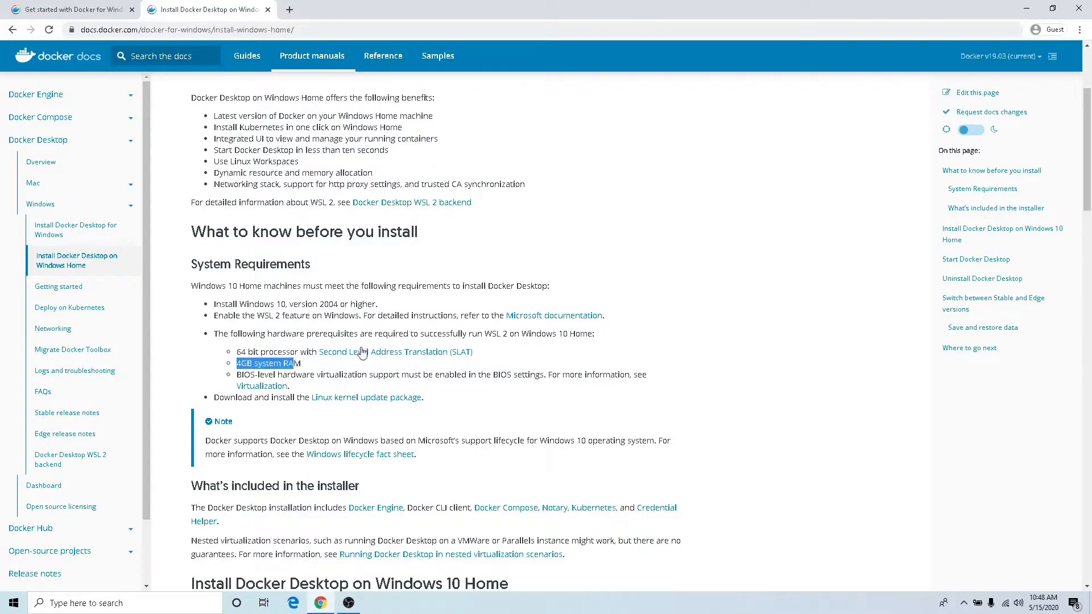
{"action": "scroll", "coordinate": [351, 348], "scroll_direction": "down", "scroll_amount": 1}
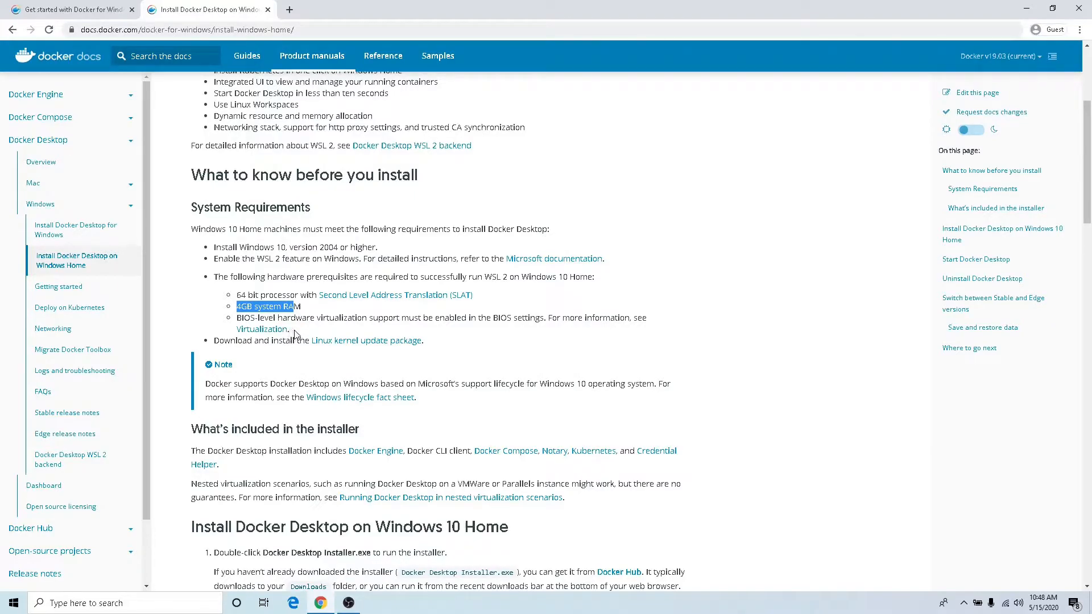
{"action": "scroll", "coordinate": [295, 335], "scroll_direction": "down", "scroll_amount": 5}
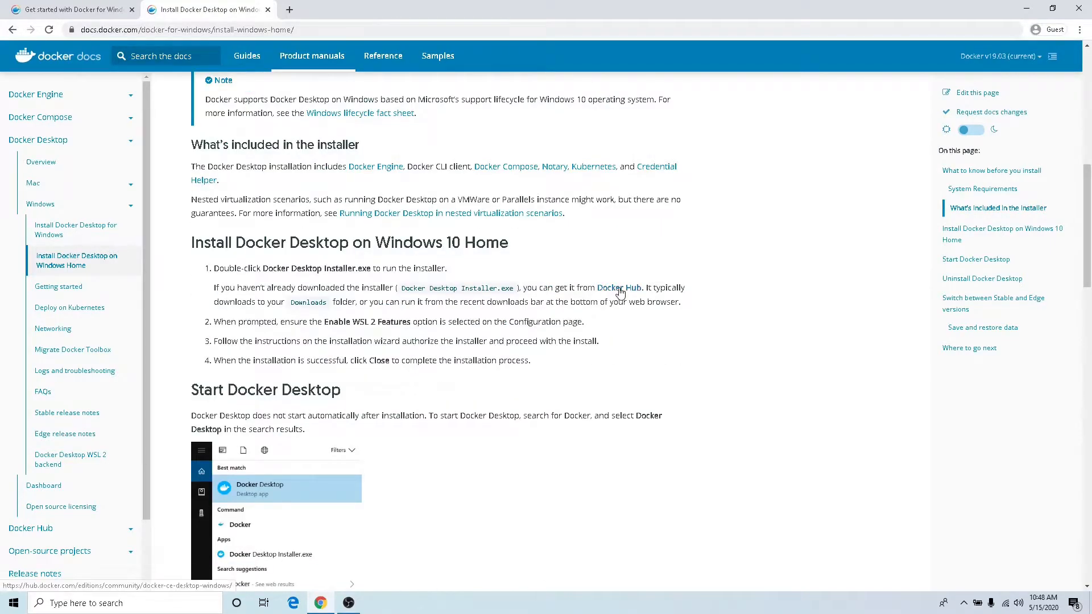
{"action": "left_click", "coordinate": [619, 289]}
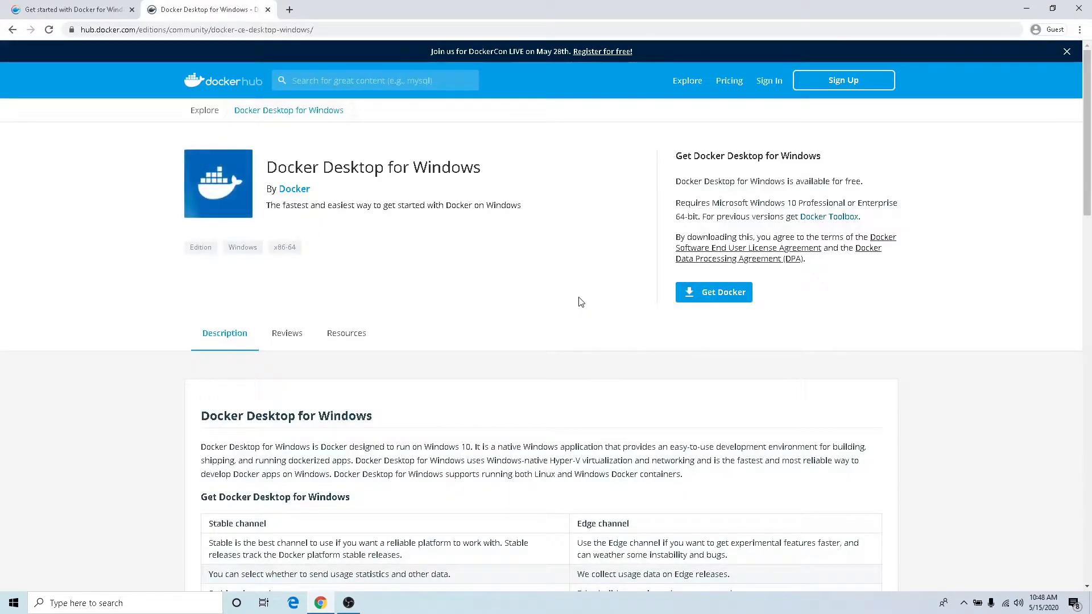
- Open the Docker Toolbox overview for previous Windows versions and go to its Windows installation instructions
{"action": "left_click", "coordinate": [816, 221]}
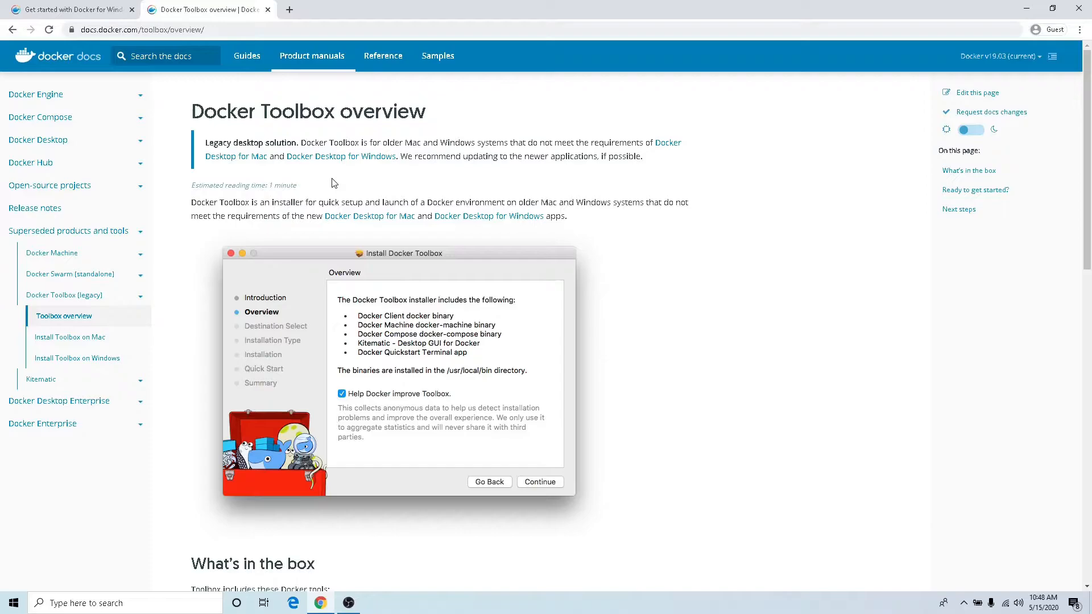
{"action": "scroll", "coordinate": [334, 183], "scroll_direction": "down", "scroll_amount": 6}
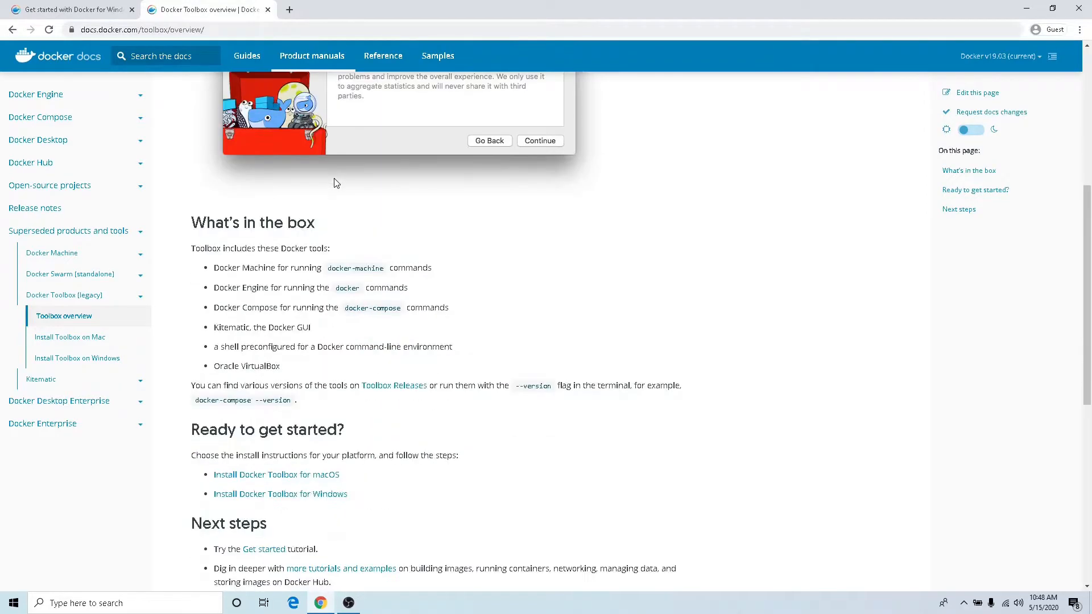
{"action": "scroll", "coordinate": [334, 182], "scroll_direction": "down", "scroll_amount": 2}
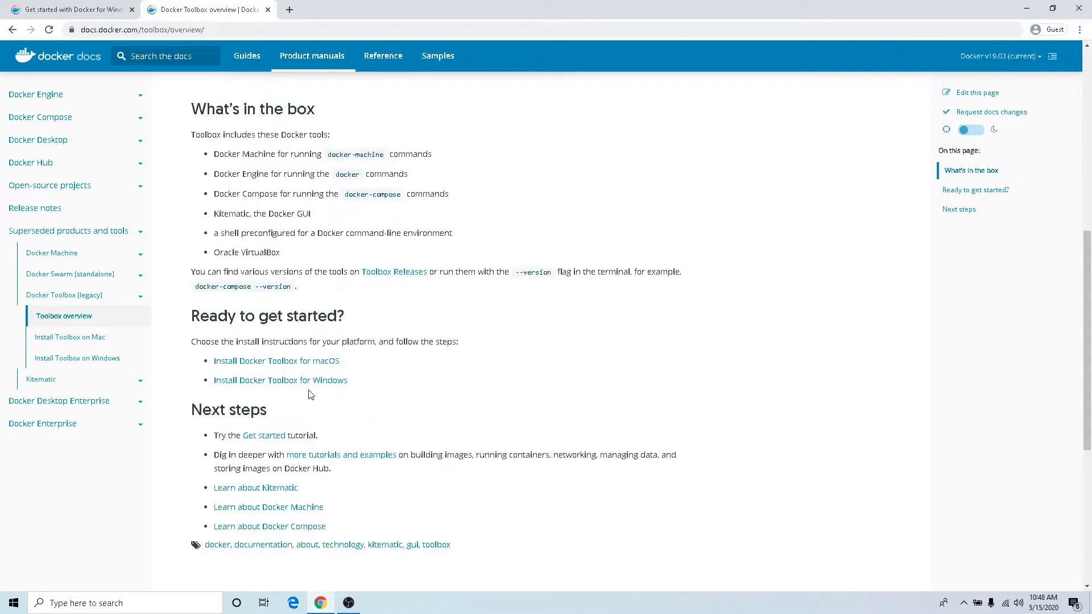
{"action": "left_click", "coordinate": [268, 380]}
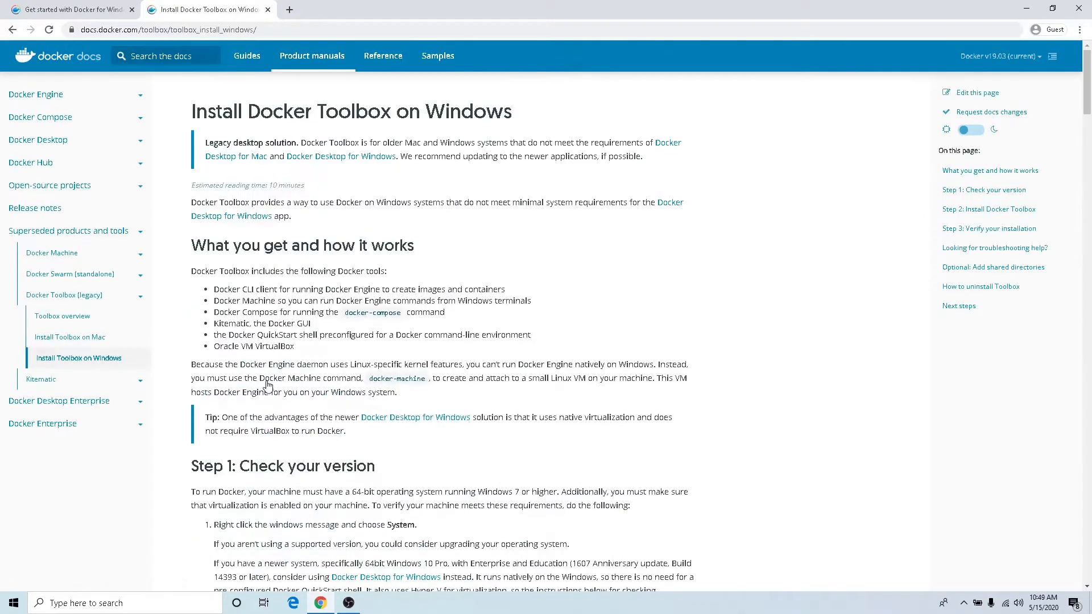
- Read the Check your version section and check the virtualization status in Task Manager's CPU performance details
{"action": "scroll", "coordinate": [385, 344], "scroll_direction": "down", "scroll_amount": 1}
{"action": "scroll", "coordinate": [385, 343], "scroll_direction": "down", "scroll_amount": 1}
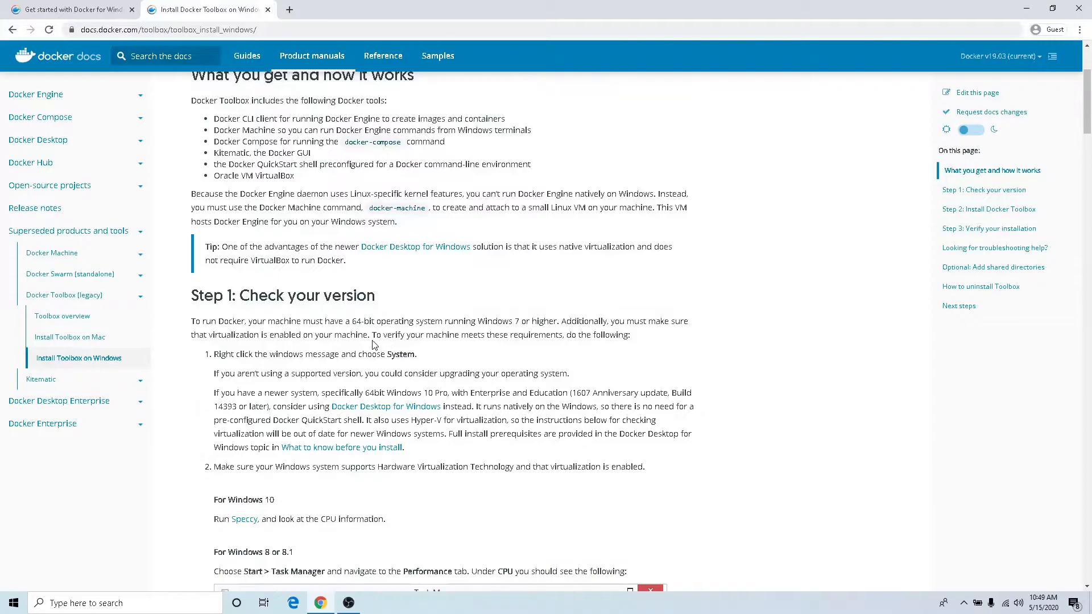
{"action": "scroll", "coordinate": [348, 345], "scroll_direction": "up", "scroll_amount": 1}
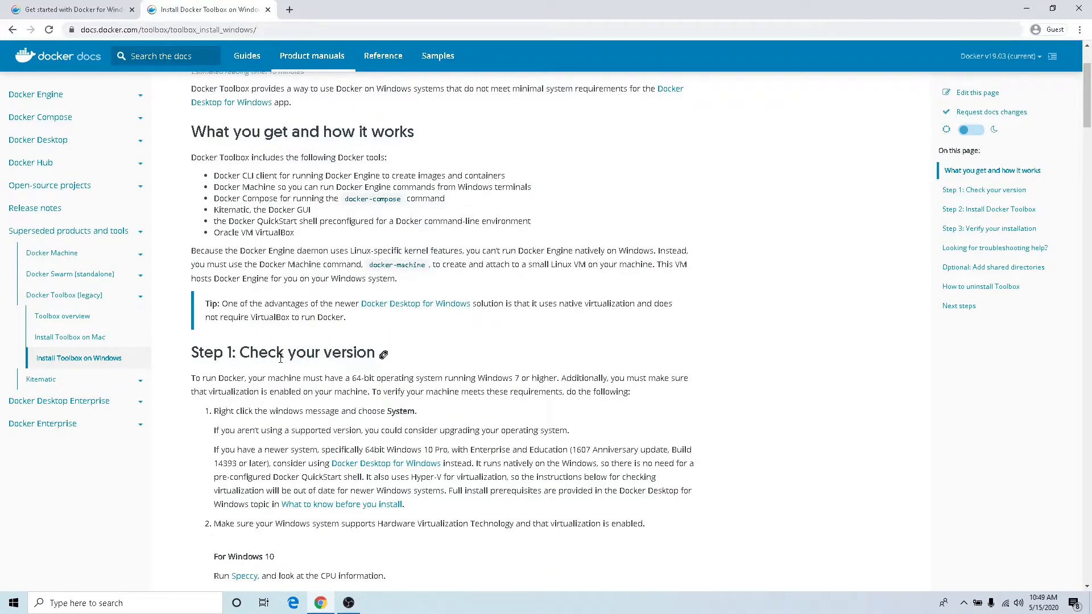
{"action": "scroll", "coordinate": [280, 359], "scroll_direction": "down", "scroll_amount": 6}
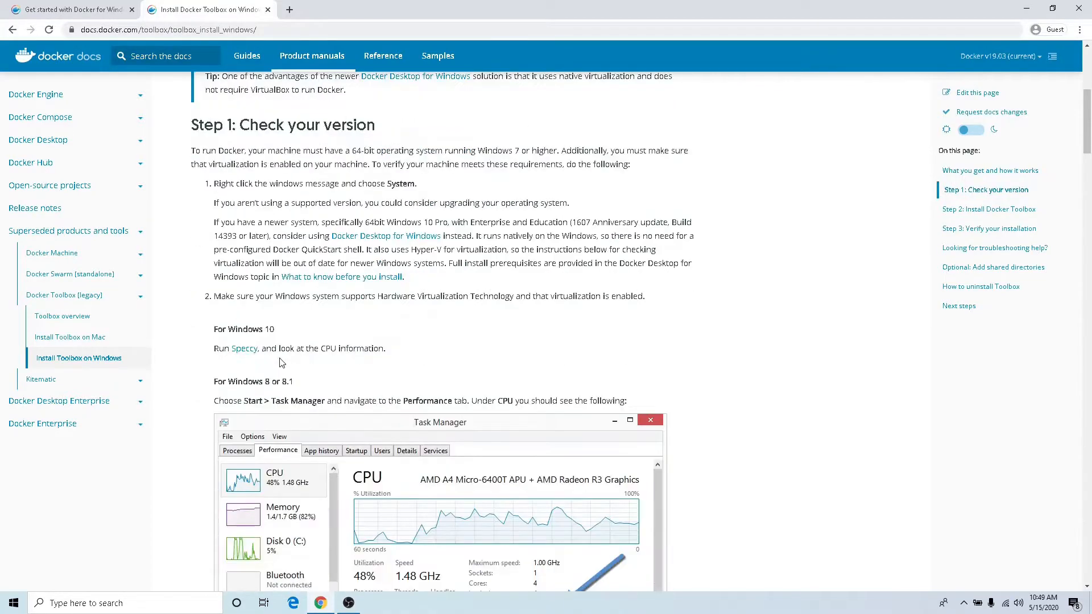
{"action": "scroll", "coordinate": [280, 359], "scroll_direction": "down", "scroll_amount": 2}
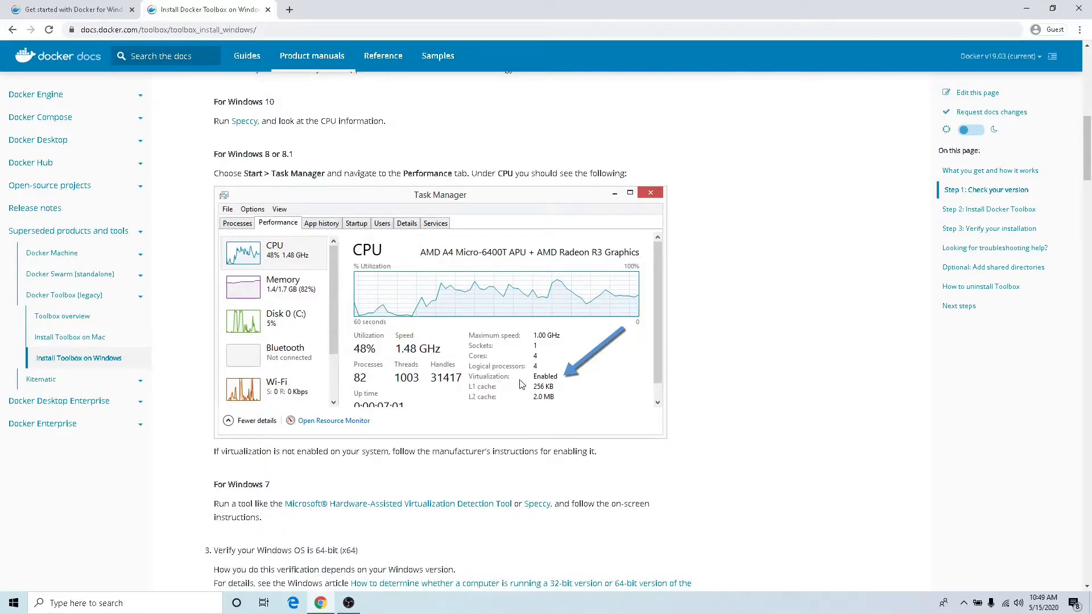
{"action": "right_click", "coordinate": [597, 606]}
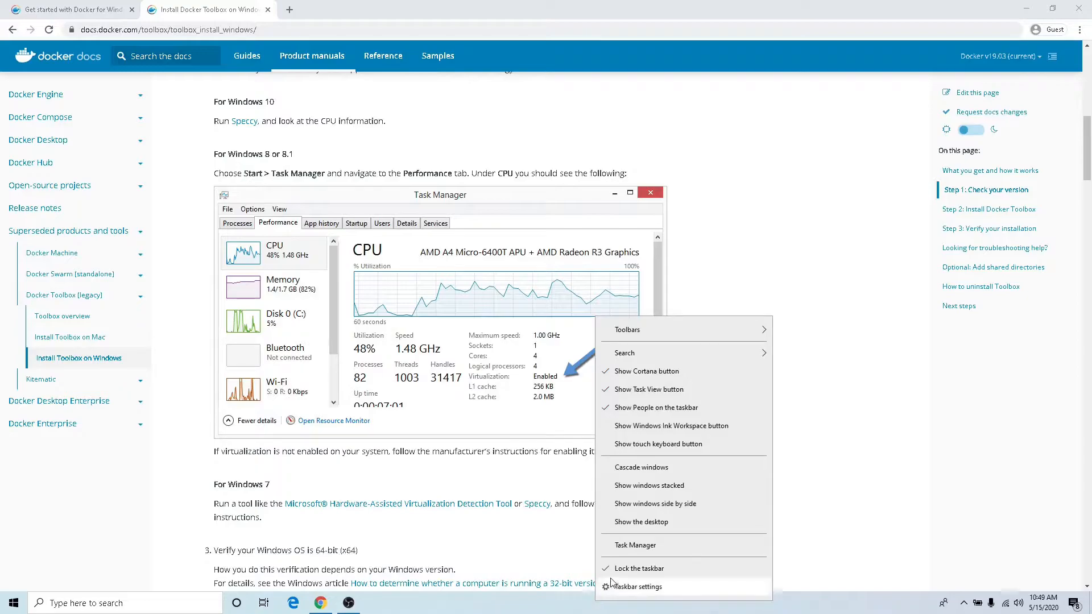
{"action": "left_click", "coordinate": [626, 550]}
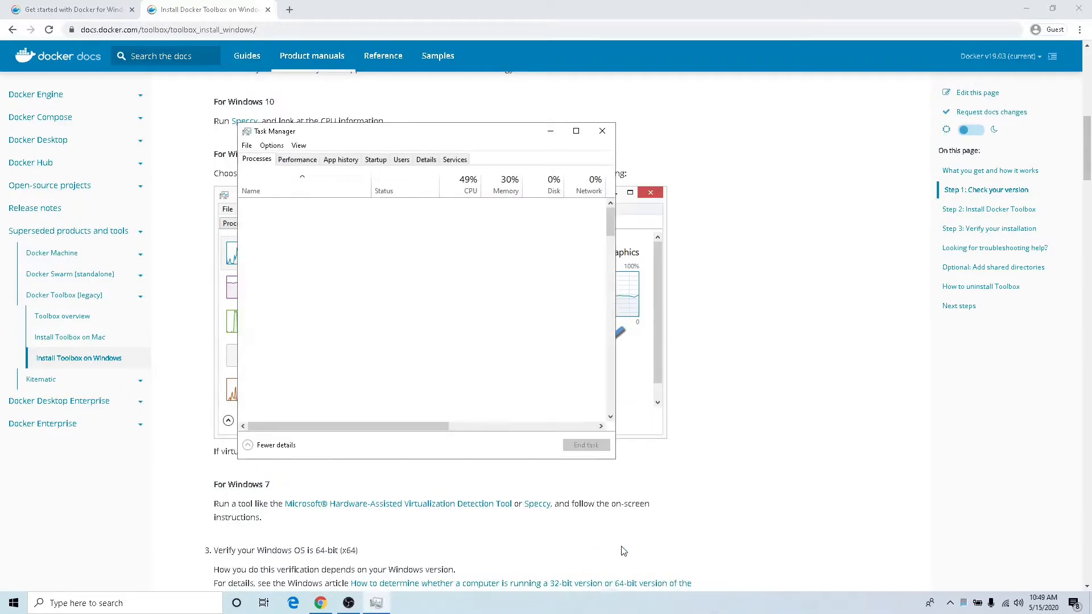
{"action": "left_click", "coordinate": [309, 164]}
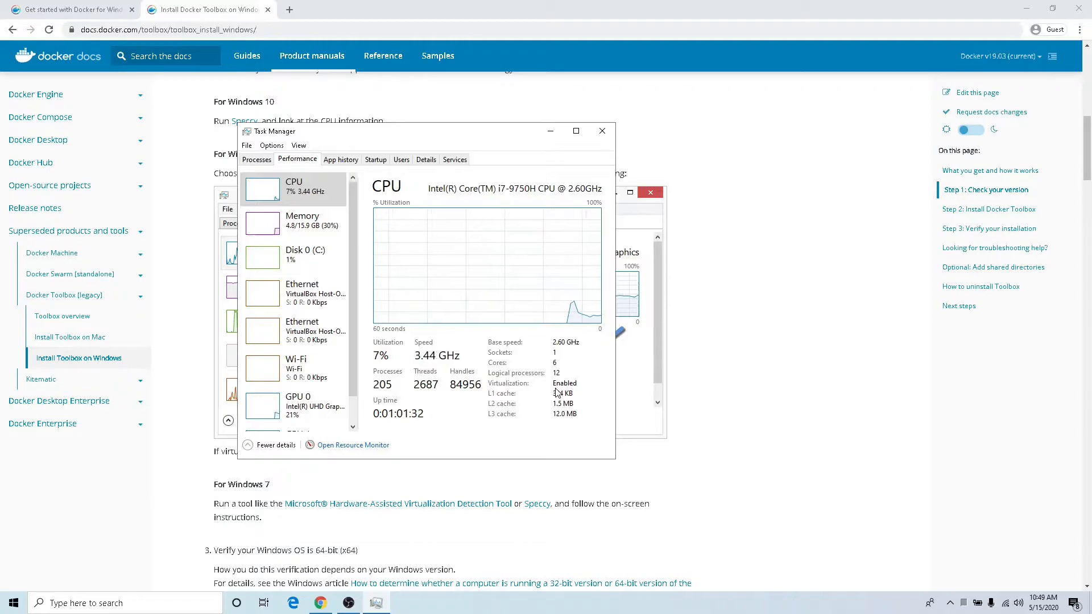
{"action": "left_click", "coordinate": [598, 134]}
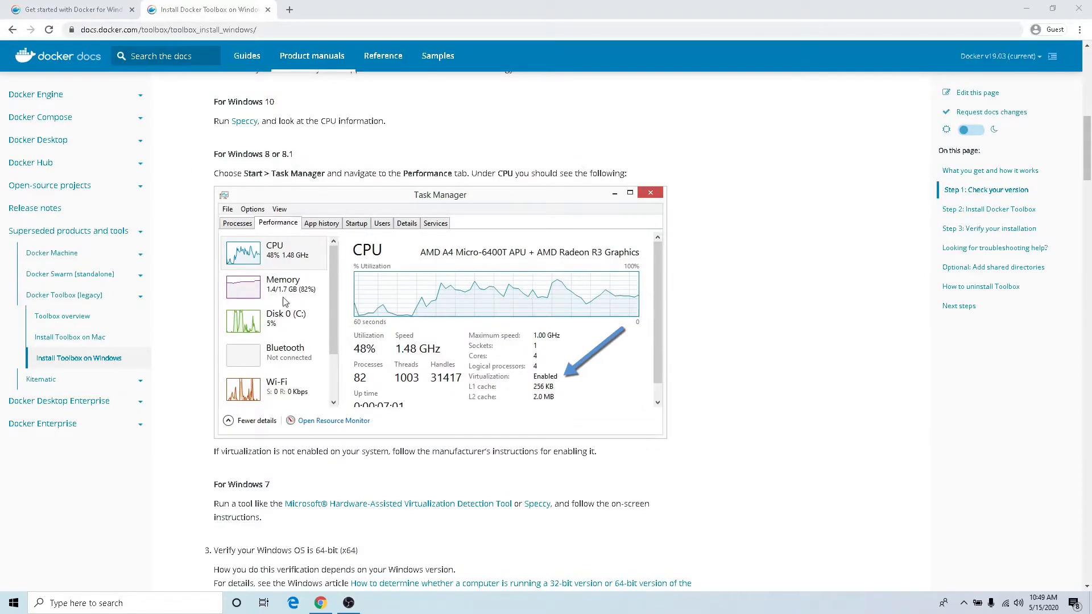
- Open the Toolbox Releases page on GitHub and download DockerToolbox-19.03.1.exe from the v19.03.1 assets
{"action": "scroll", "coordinate": [286, 302], "scroll_direction": "down", "scroll_amount": 7}
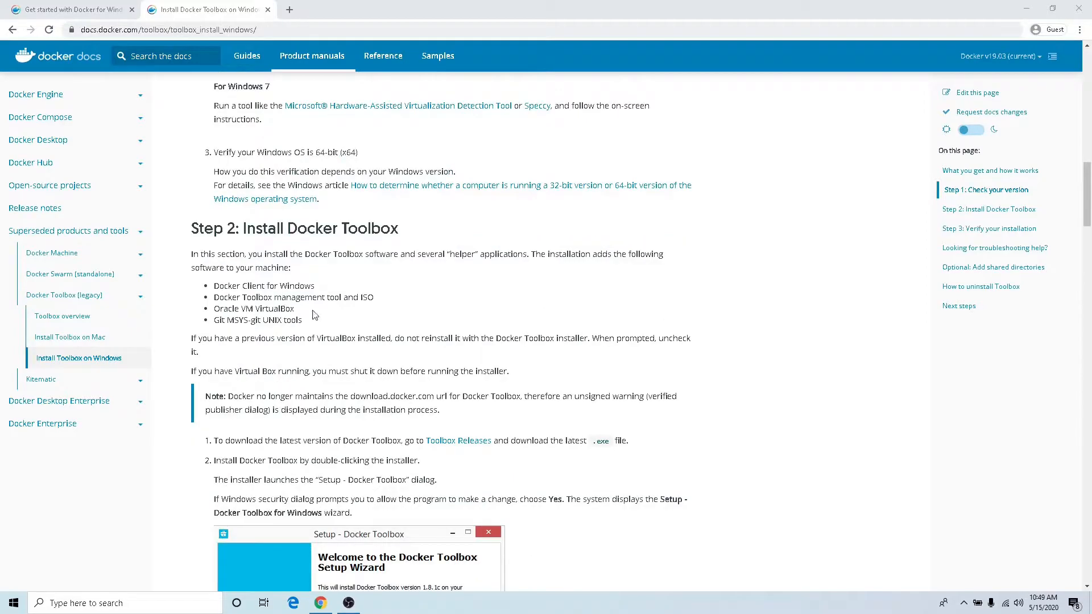
{"action": "left_click", "coordinate": [447, 443]}
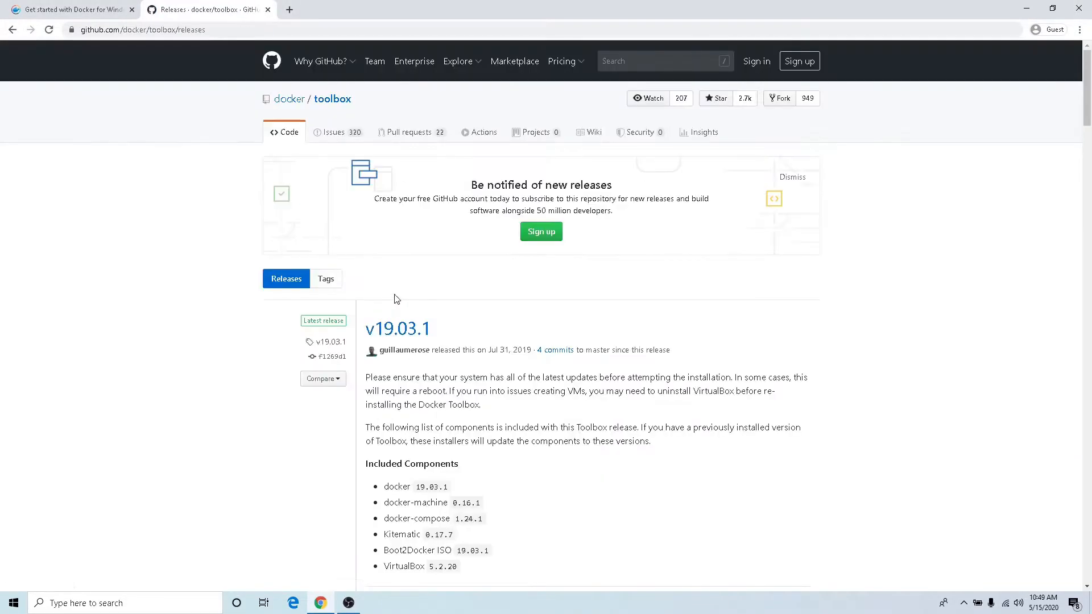
{"action": "scroll", "coordinate": [397, 299], "scroll_direction": "down", "scroll_amount": 1}
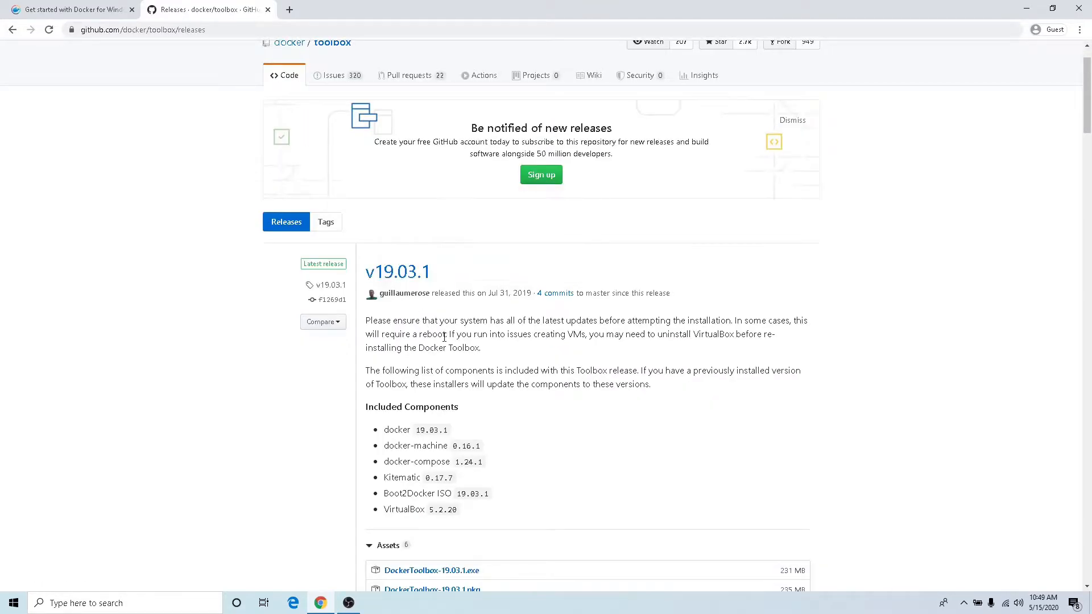
{"action": "scroll", "coordinate": [466, 347], "scroll_direction": "down", "scroll_amount": 1}
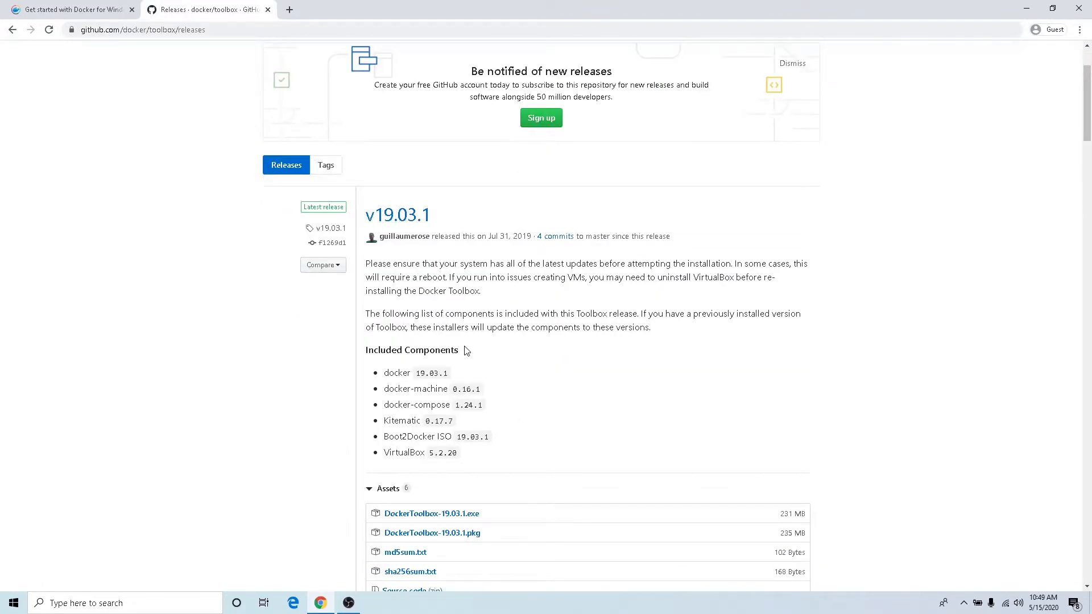
{"action": "scroll", "coordinate": [465, 347], "scroll_direction": "down", "scroll_amount": 1}
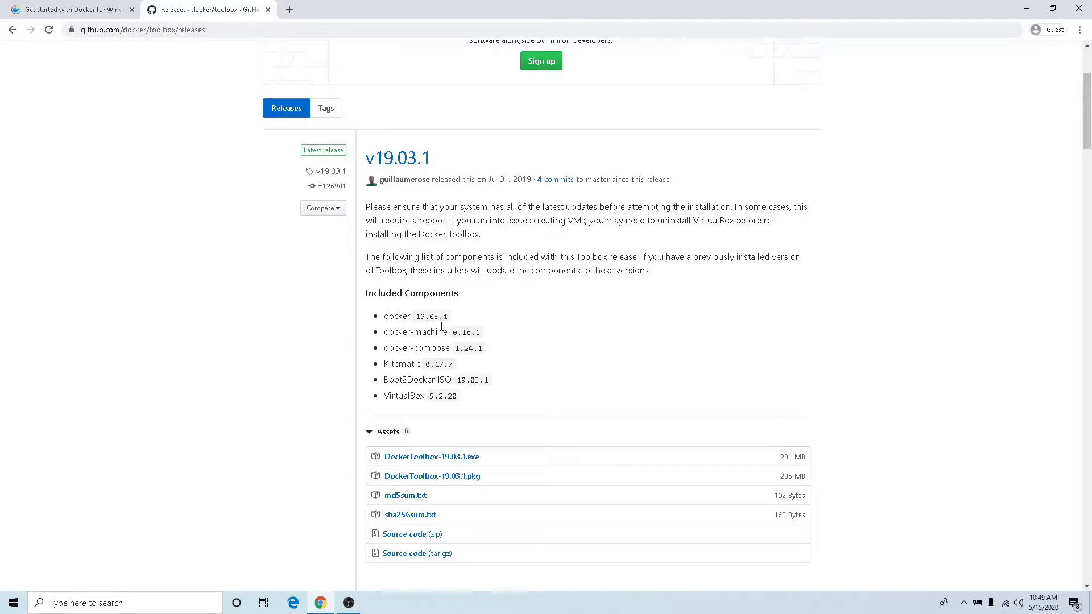
{"action": "left_click", "coordinate": [430, 459]}
{"action": "scroll", "coordinate": [503, 400], "scroll_direction": "down", "scroll_amount": 1}
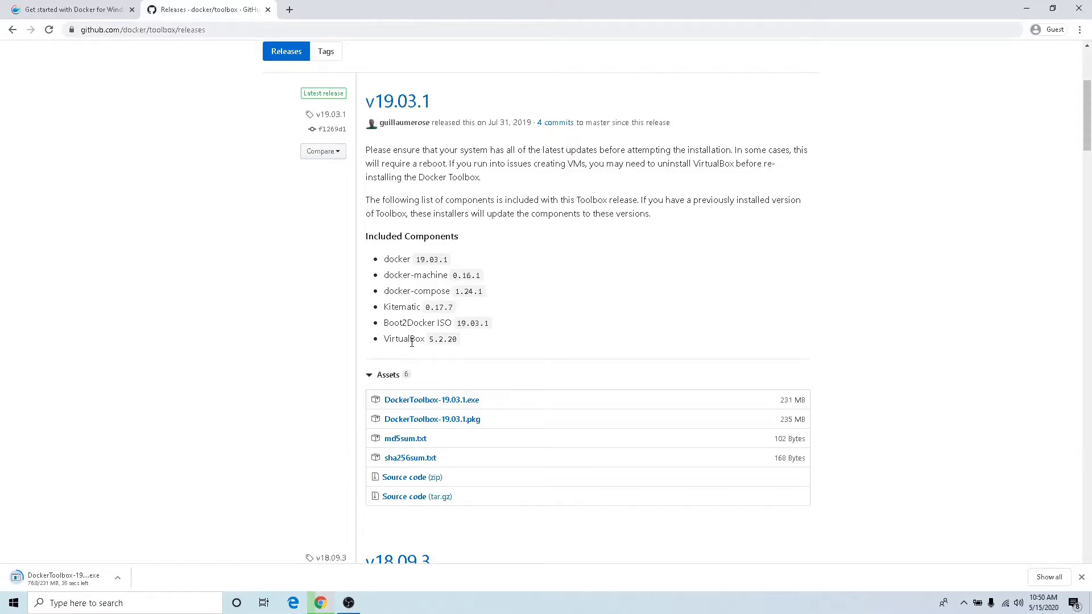
{"action": "scroll", "coordinate": [411, 343], "scroll_direction": "down", "scroll_amount": 1}
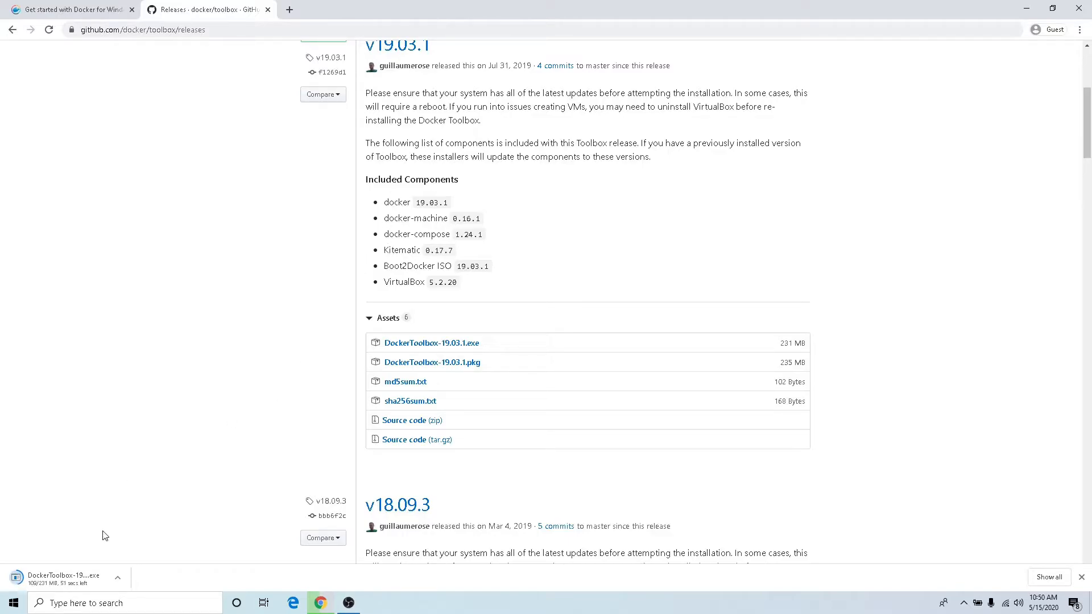
{"action": "scroll", "coordinate": [104, 536], "scroll_direction": "down", "scroll_amount": 1}
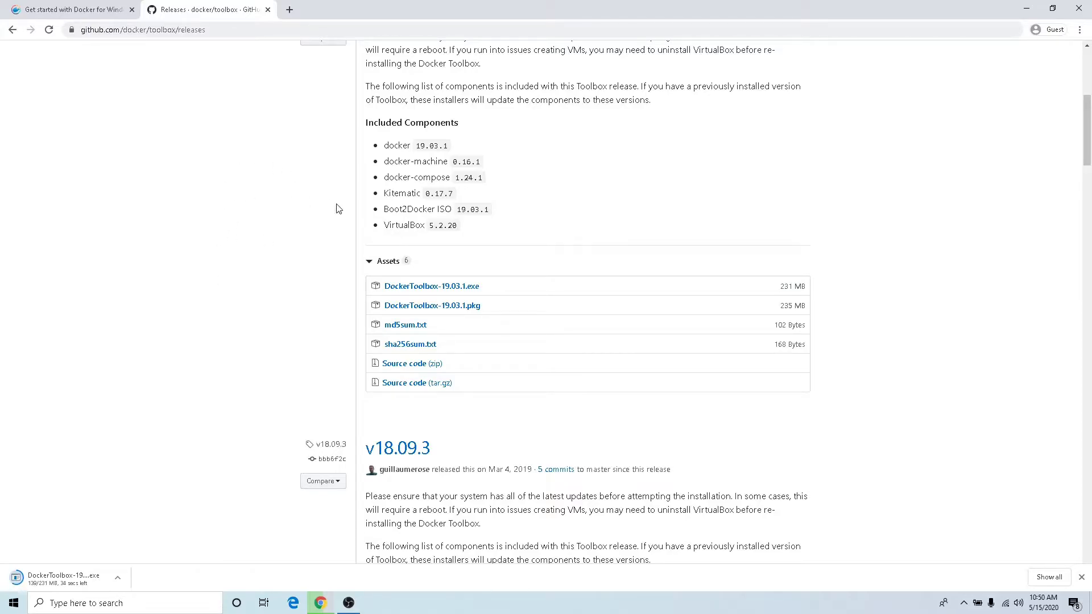
{"action": "scroll", "coordinate": [353, 246], "scroll_direction": "up", "scroll_amount": 3}
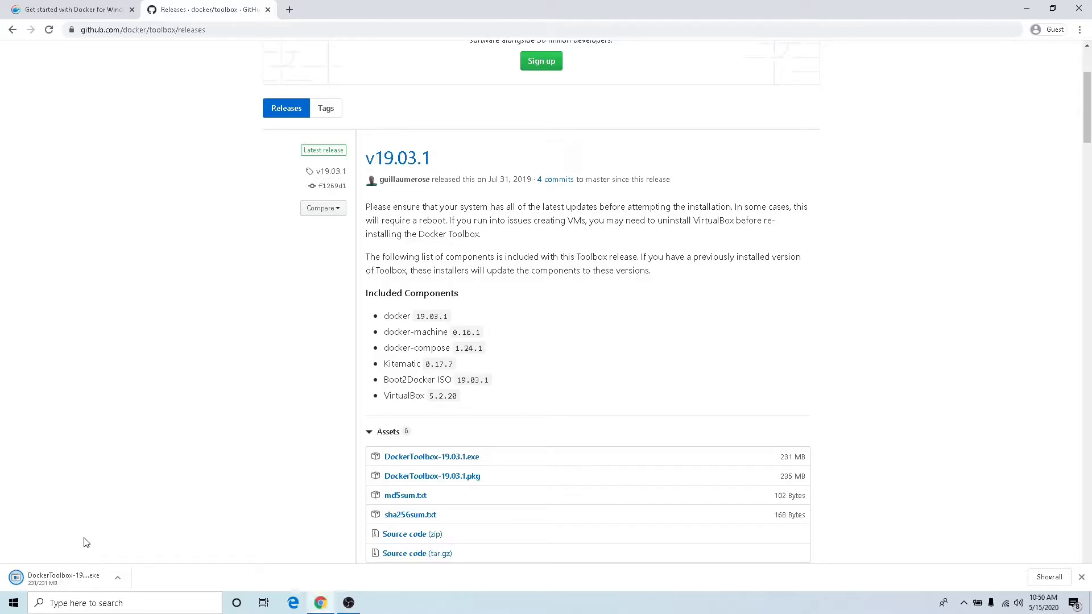
- Install Docker Toolbox from the downloaded file into C:\Program Files\Docker Toolbox, keeping the preselected components and additional tasks
{"action": "left_click", "coordinate": [62, 579]}
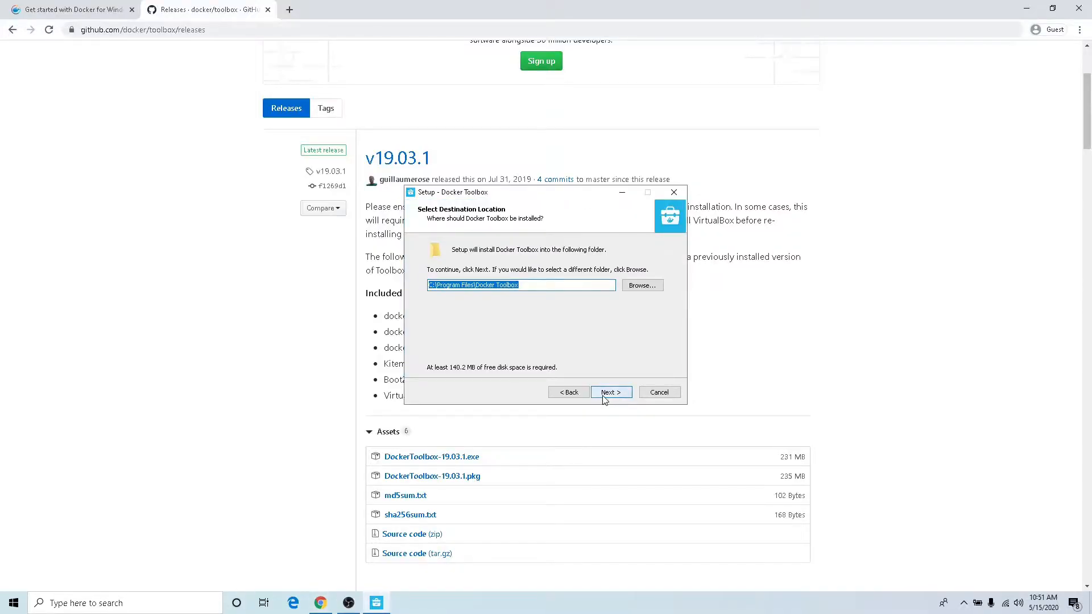
{"action": "left_click", "coordinate": [605, 398]}
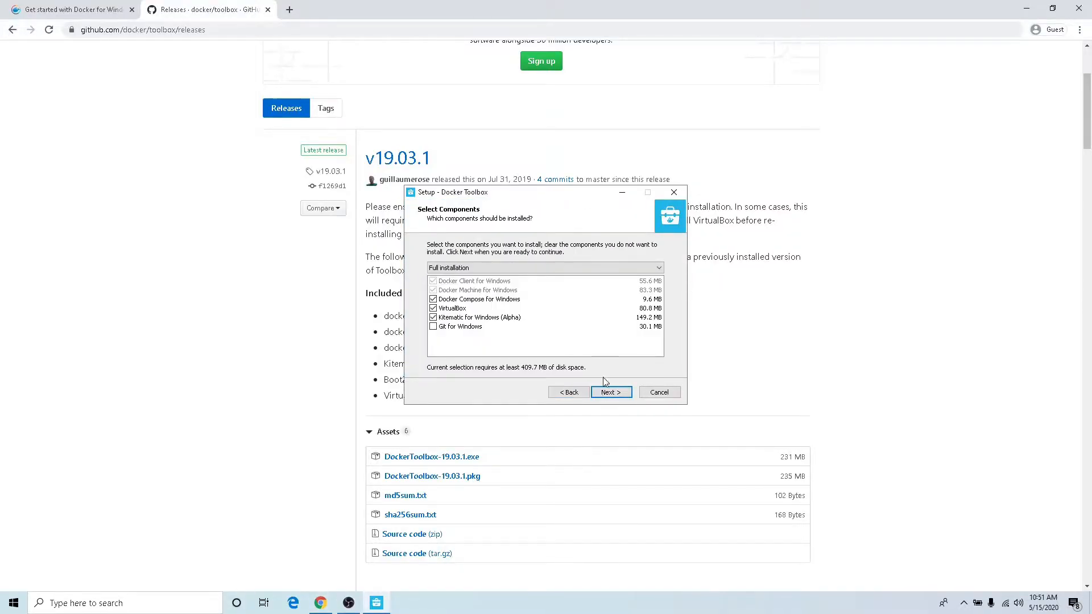
{"action": "left_click", "coordinate": [610, 396]}
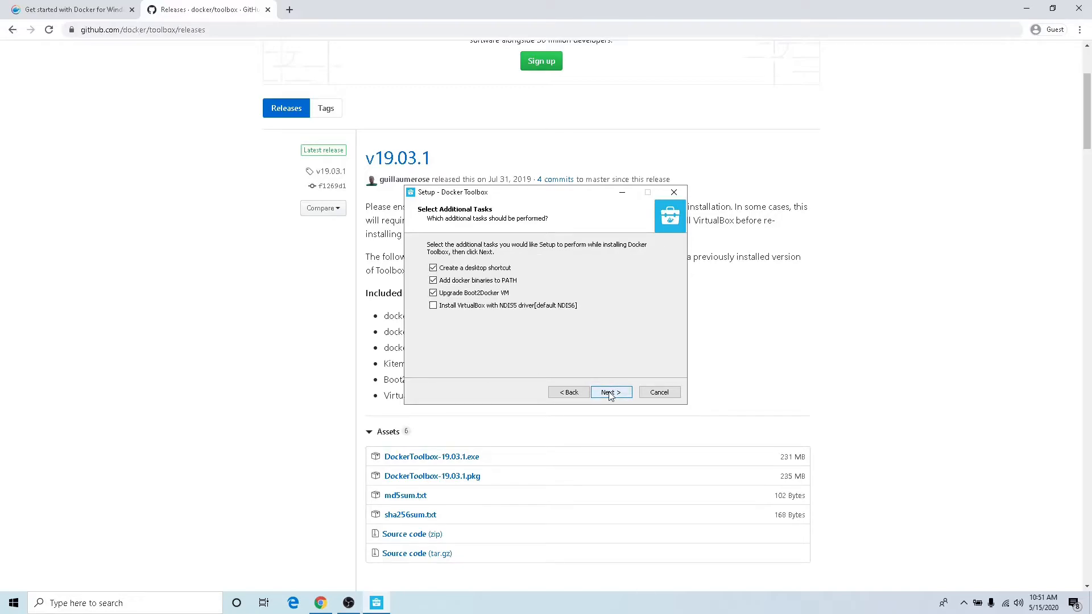
{"action": "left_click", "coordinate": [610, 397]}
{"action": "left_click", "coordinate": [610, 397]}
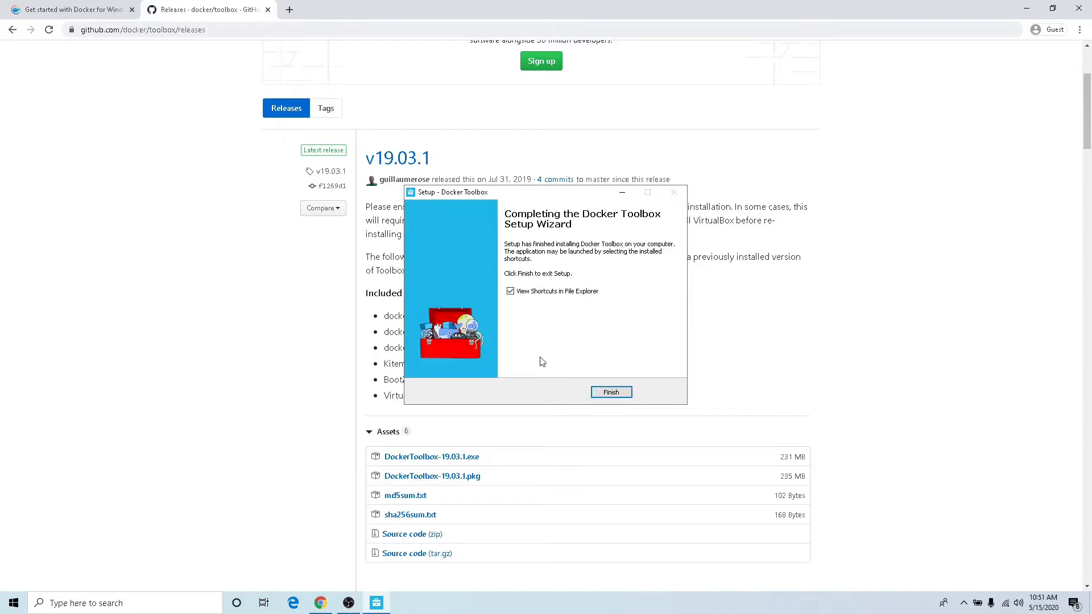
- Finish the Docker Toolbox setup with the View Shortcuts in File Explorer option turned off
{"action": "left_click", "coordinate": [510, 291]}
{"action": "left_click", "coordinate": [610, 393]}
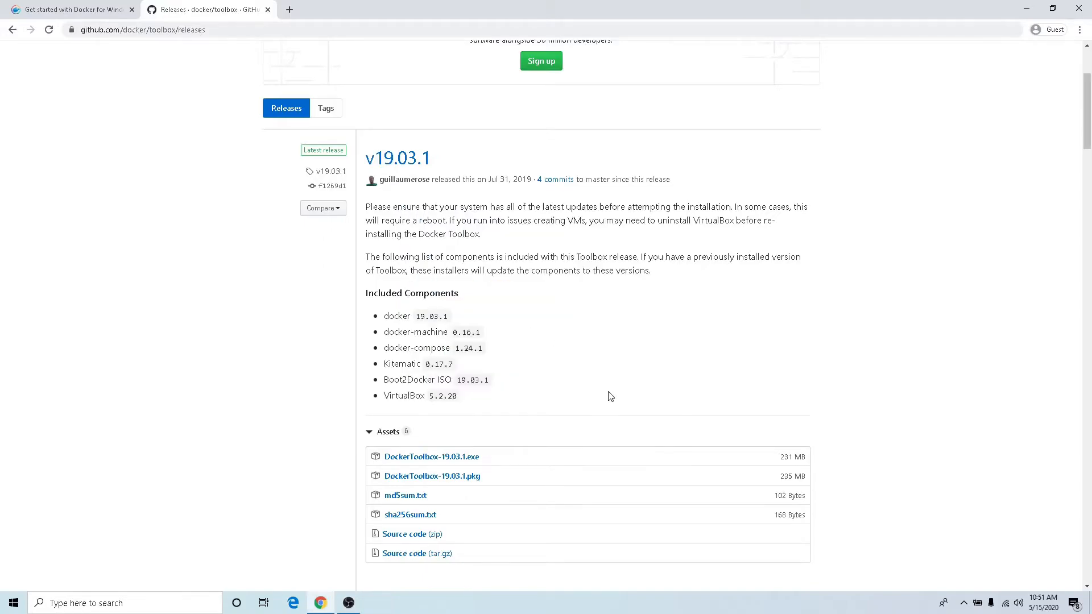
- Launch the Docker Quickstart Terminal from the desktop and enlarge its window
{"action": "left_click", "coordinate": [1019, 14]}
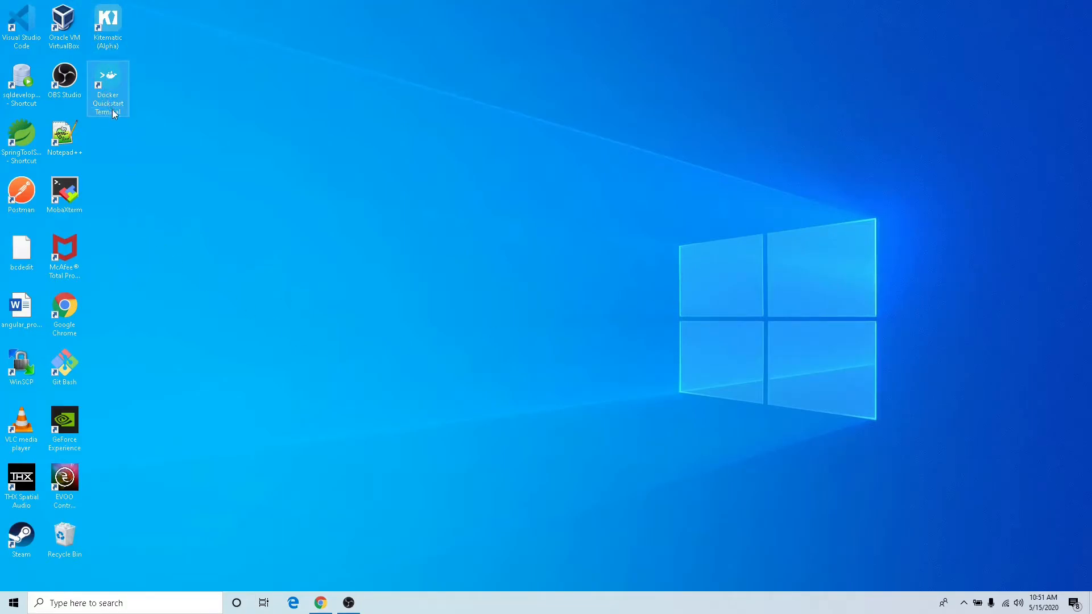
{"action": "double_click", "coordinate": [108, 90]}
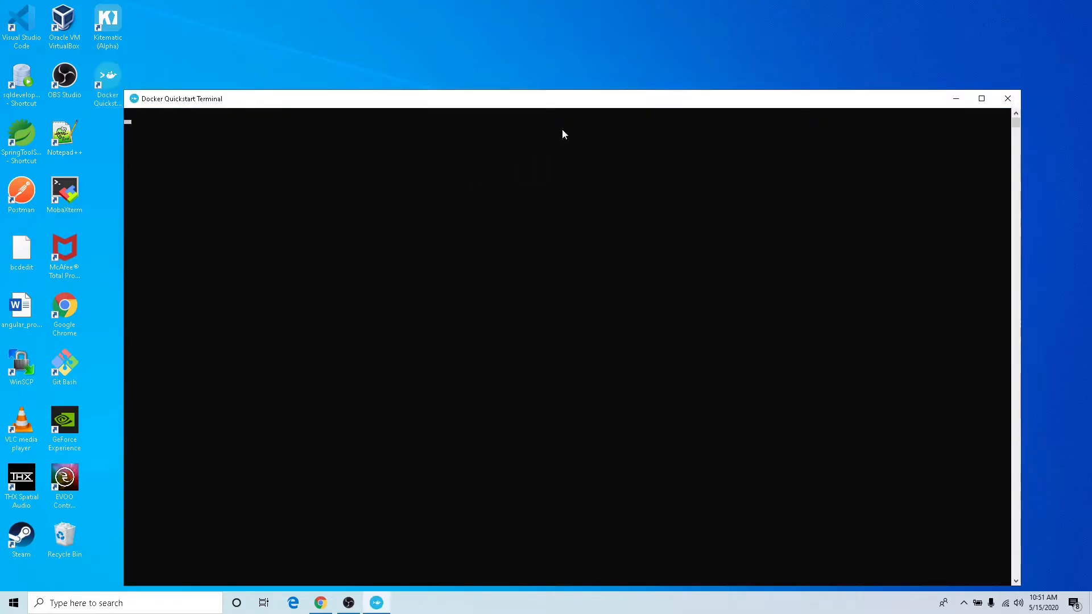
{"action": "left_click", "coordinate": [982, 99]}
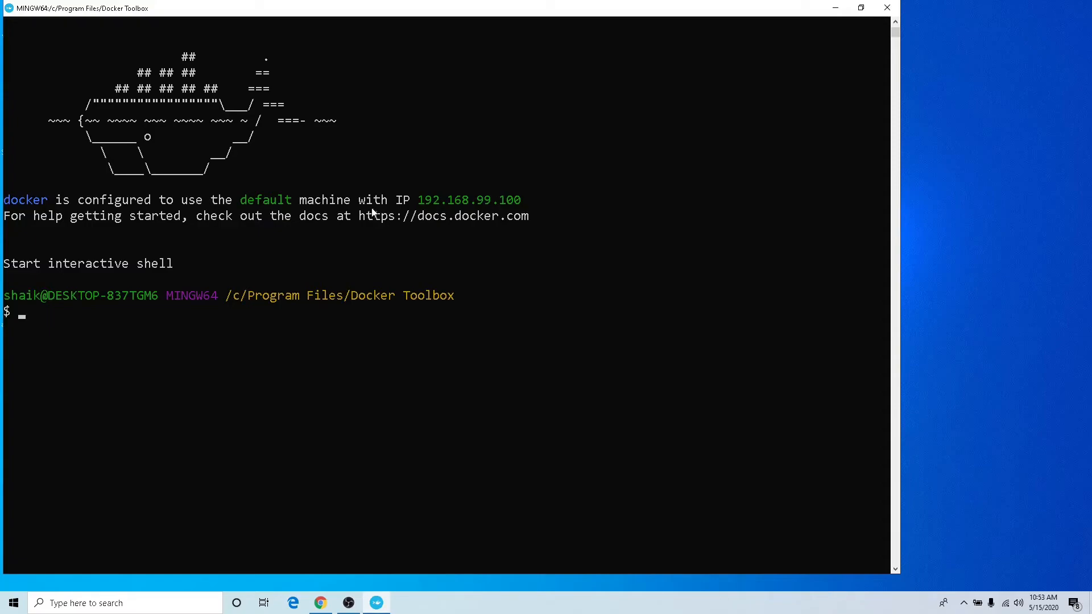
- Highlight the default machine's IP address in the terminal's startup output, then clear the selection
{"action": "left_click", "coordinate": [417, 203]}
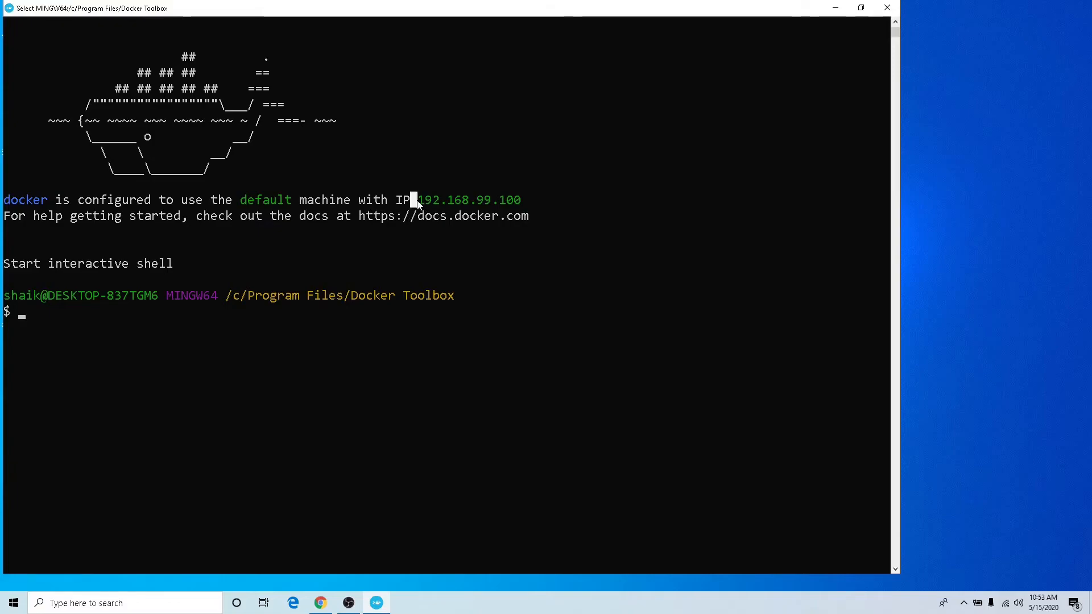
{"action": "left_click_drag", "start_coordinate": [417, 201], "coordinate": [513, 207]}
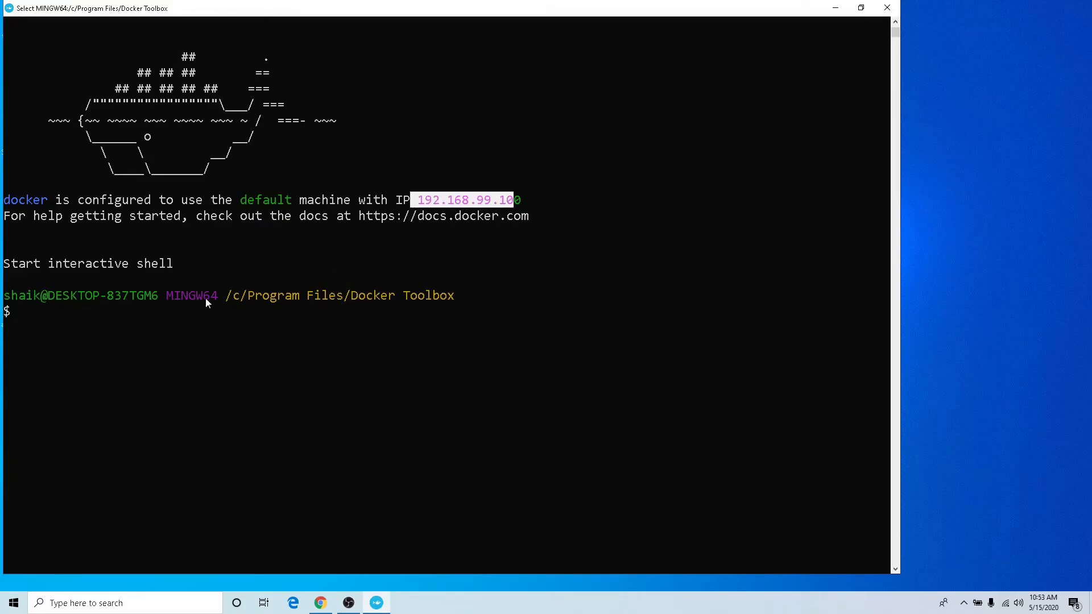
{"action": "left_click", "coordinate": [51, 312]}
{"action": "key", "text": "Escape"}
- Run docker without arguments and look through the help listing of its available commands
{"action": "type", "text": "doc"}
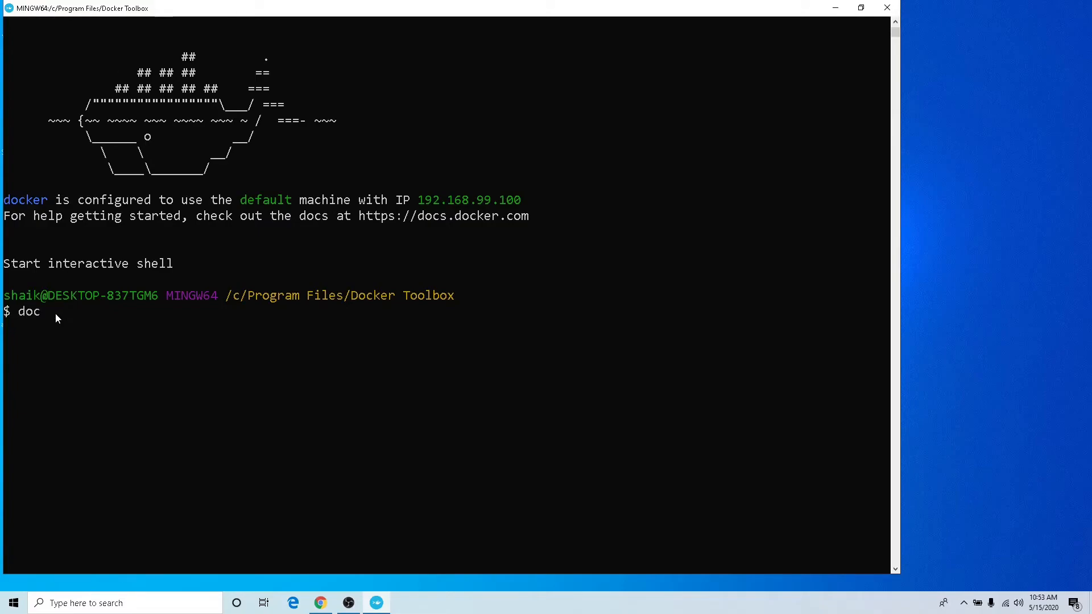
{"action": "type", "text": "ker"}
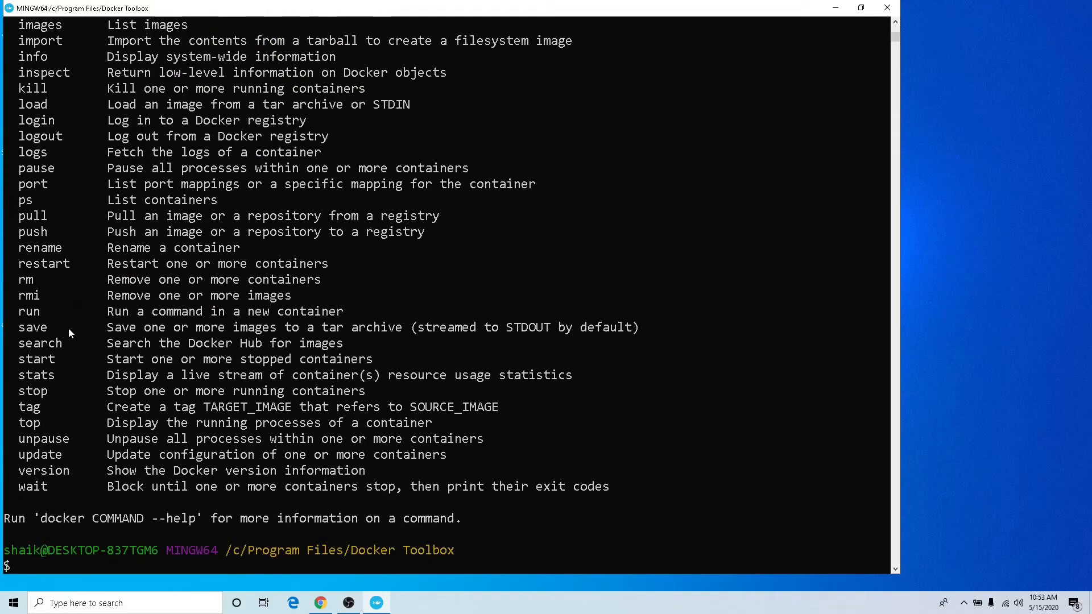
{"action": "scroll", "coordinate": [81, 340], "scroll_direction": "up", "scroll_amount": 5}
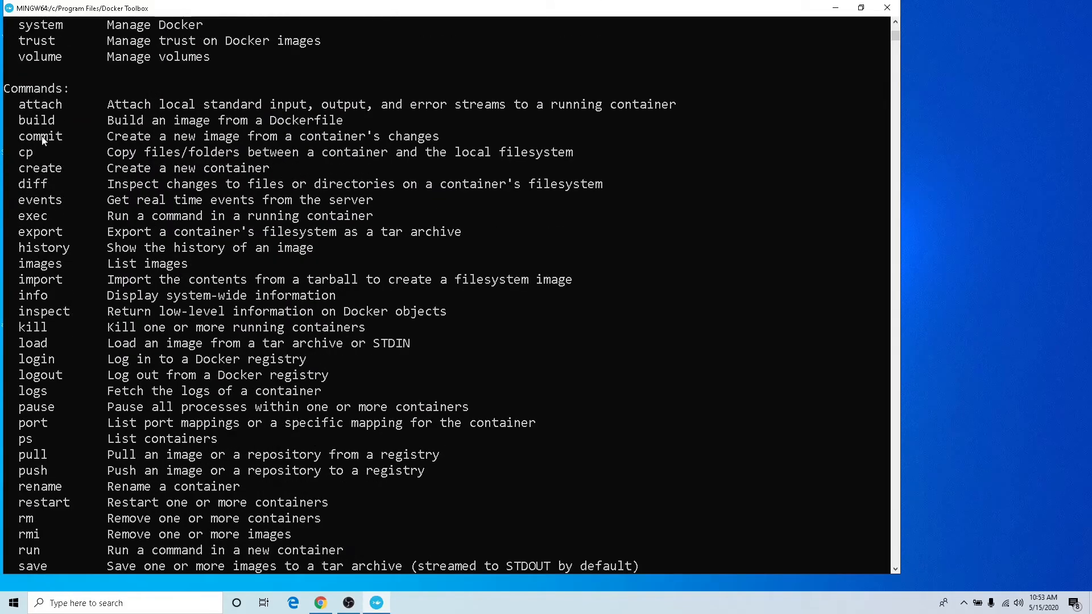
{"action": "scroll", "coordinate": [59, 264], "scroll_direction": "up", "scroll_amount": 2}
{"action": "scroll", "coordinate": [59, 264], "scroll_direction": "up", "scroll_amount": 4}
{"action": "scroll", "coordinate": [58, 229], "scroll_direction": "up", "scroll_amount": 7}
{"action": "scroll", "coordinate": [64, 215], "scroll_direction": "down", "scroll_amount": 7}
{"action": "scroll", "coordinate": [67, 214], "scroll_direction": "down", "scroll_amount": 15}
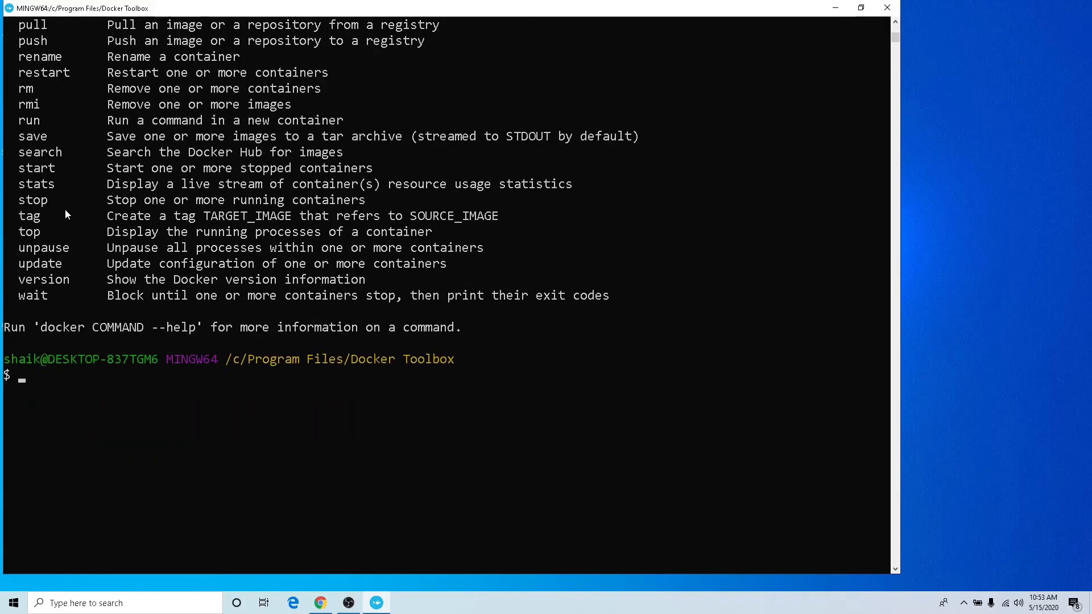
- Switch to Chrome, return to the Toolbox installation instructions, and copy the docker run hello-world command from Step 3: Verify your installation
{"action": "left_click", "coordinate": [320, 603]}
{"action": "left_click", "coordinate": [13, 30]}
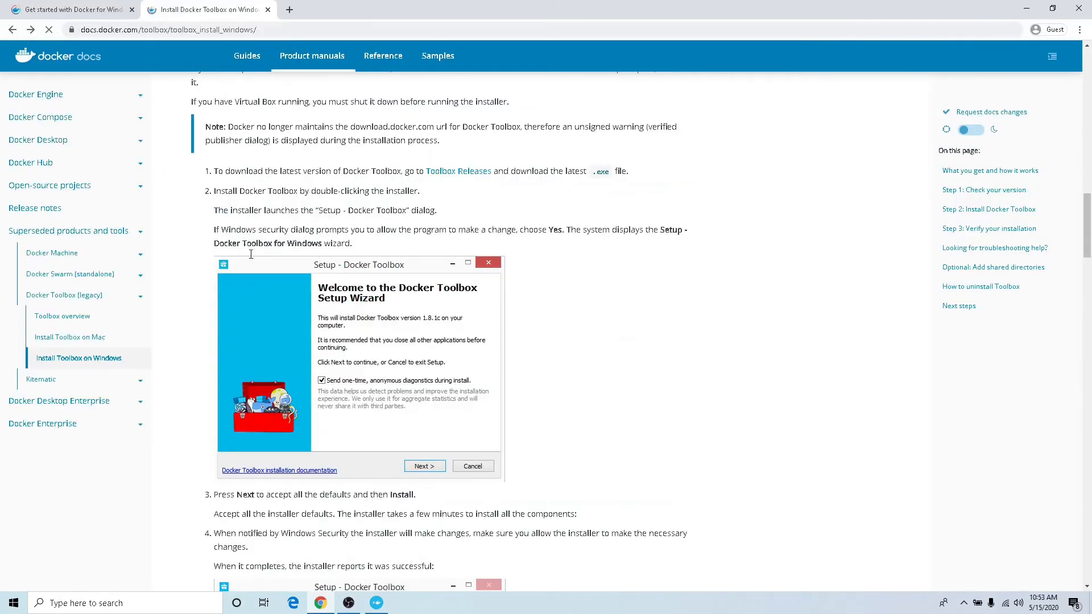
{"action": "scroll", "coordinate": [274, 274], "scroll_direction": "down", "scroll_amount": 12}
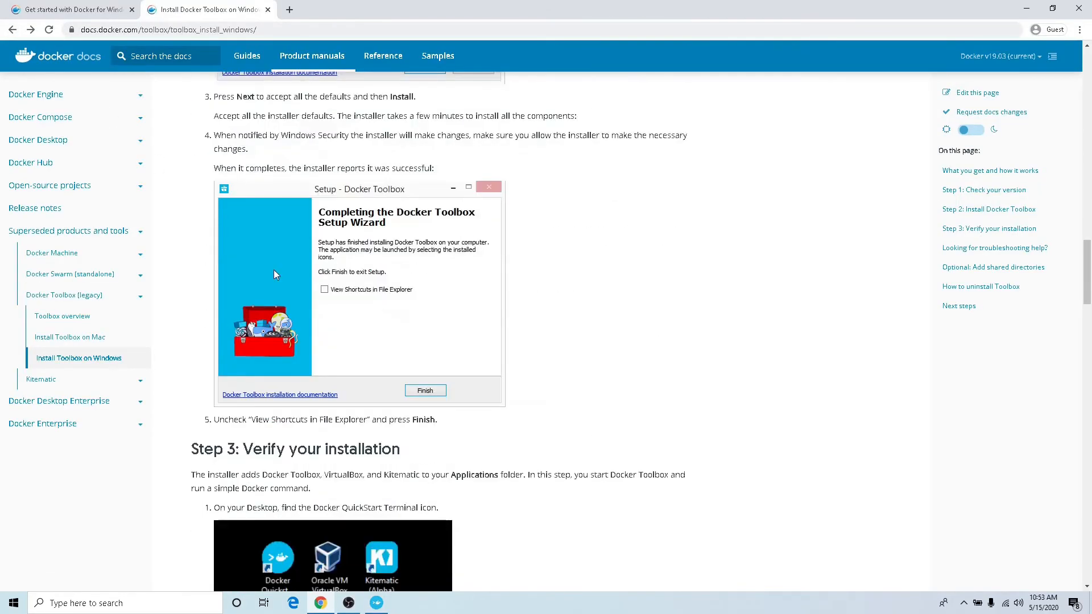
{"action": "scroll", "coordinate": [274, 276], "scroll_direction": "down", "scroll_amount": 7}
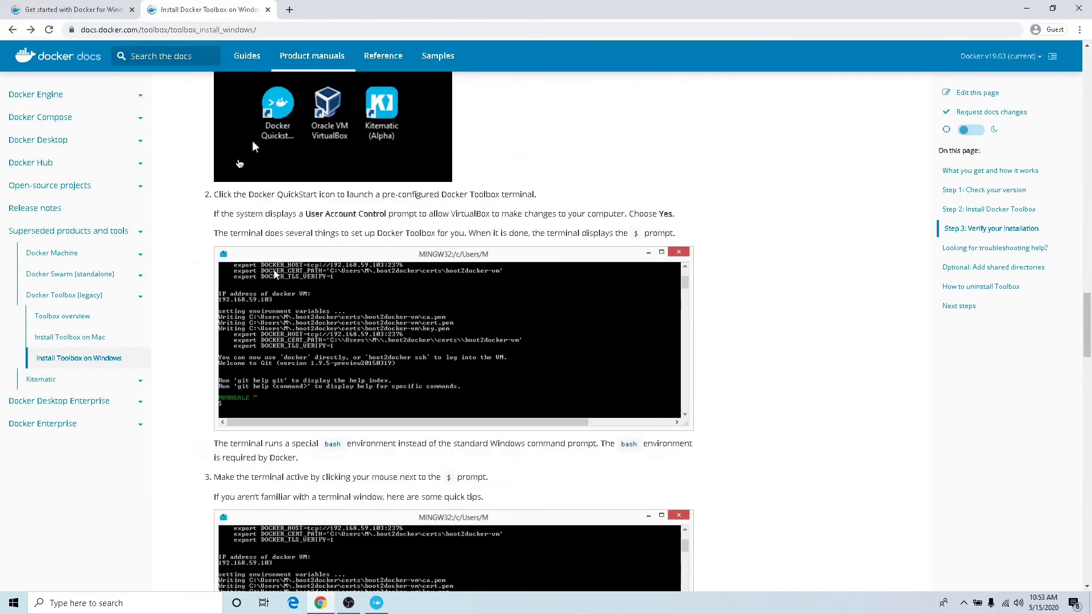
{"action": "scroll", "coordinate": [273, 274], "scroll_direction": "down", "scroll_amount": 2}
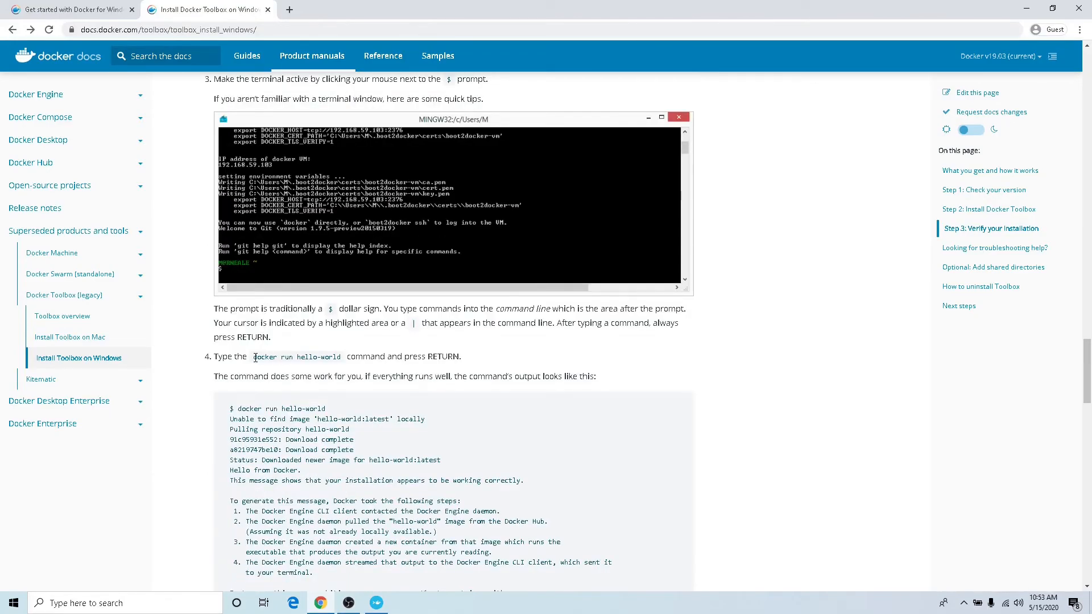
{"action": "left_click_drag", "start_coordinate": [218, 357], "coordinate": [342, 358]}
{"action": "key", "text": "ctrl+c"}
{"action": "left_click", "coordinate": [337, 365]}
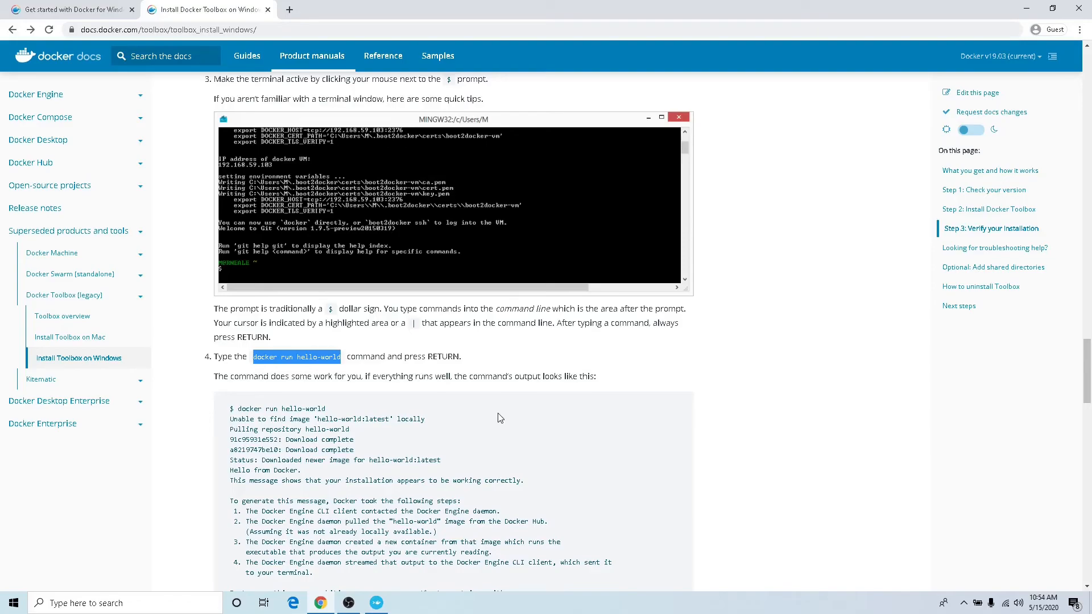
- Switch back to the Docker terminal, run docker run hello-world, and check the image lookup line in its output
{"action": "left_click", "coordinate": [377, 603]}
{"action": "key", "text": "shift+Insert"}
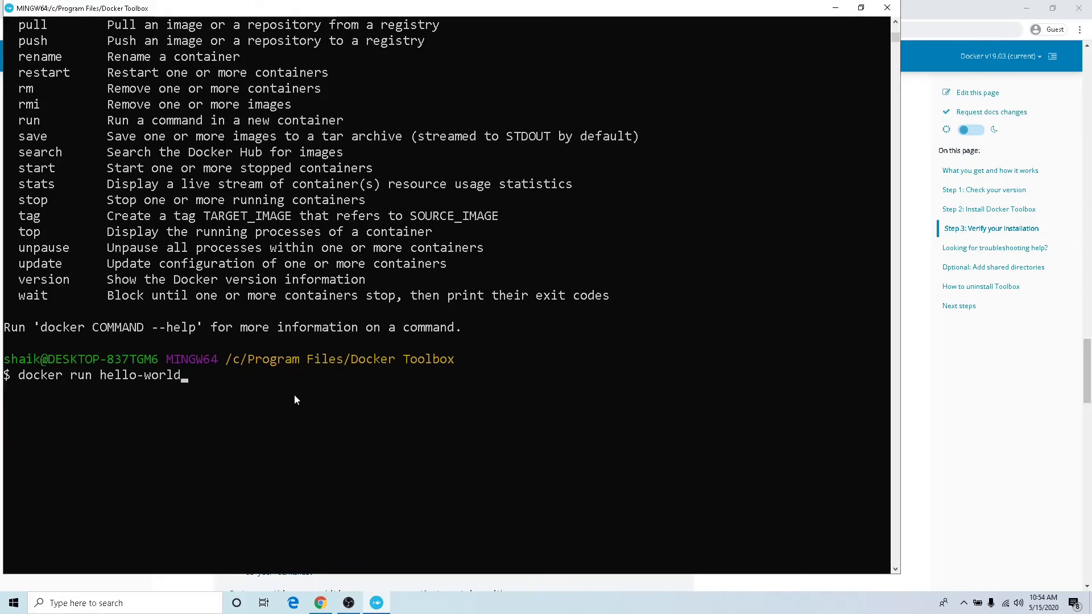
{"action": "key", "text": "Return"}
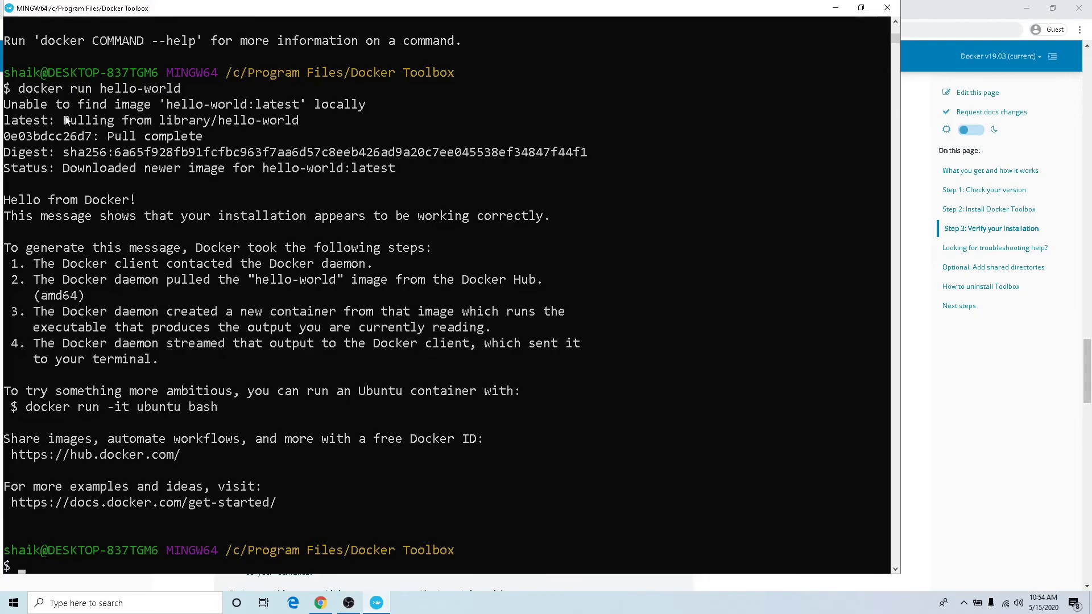
{"action": "left_click_drag", "start_coordinate": [165, 106], "coordinate": [292, 108]}
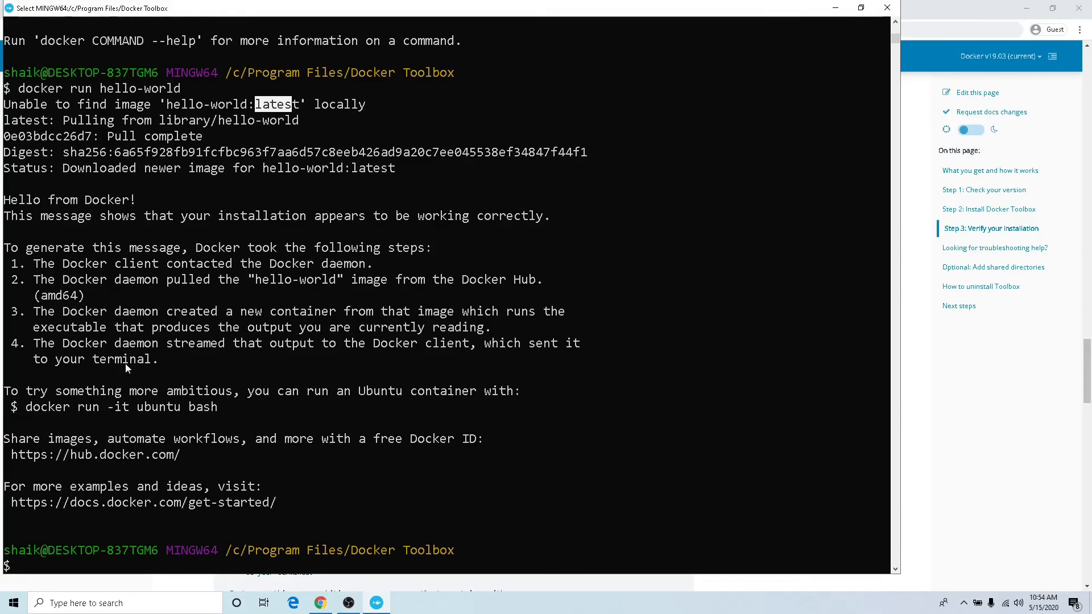